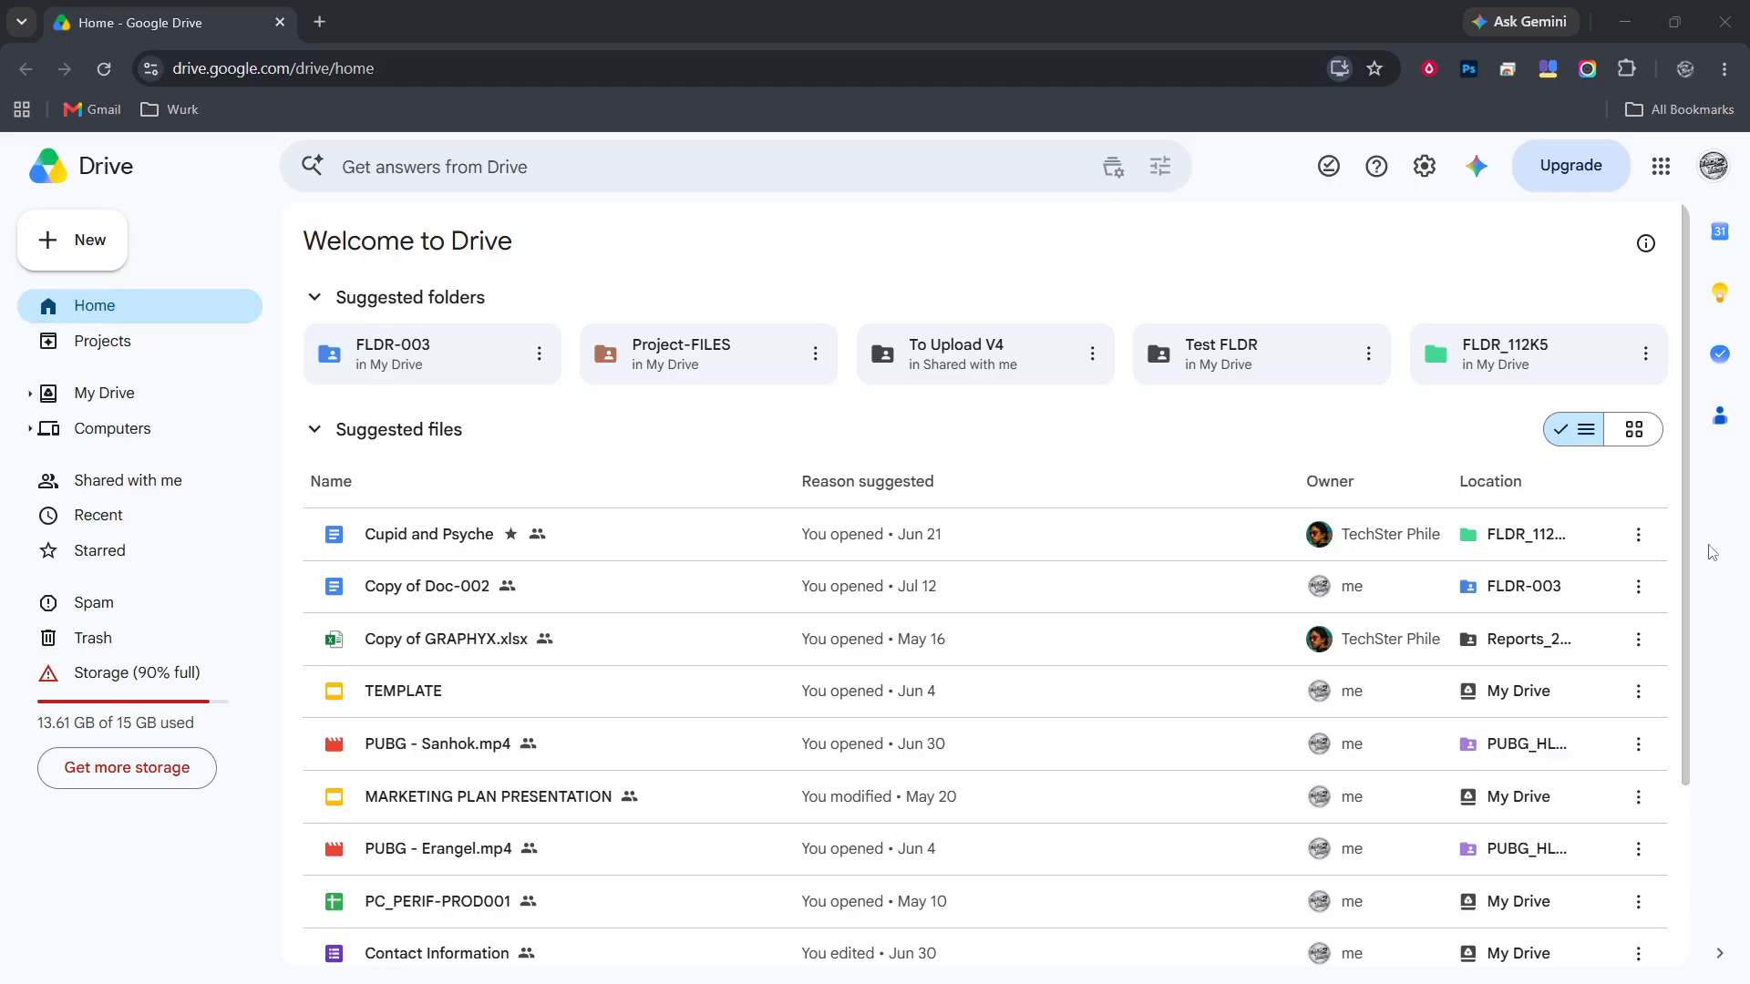
{"action": "left_click", "coordinate": [1662, 179]}
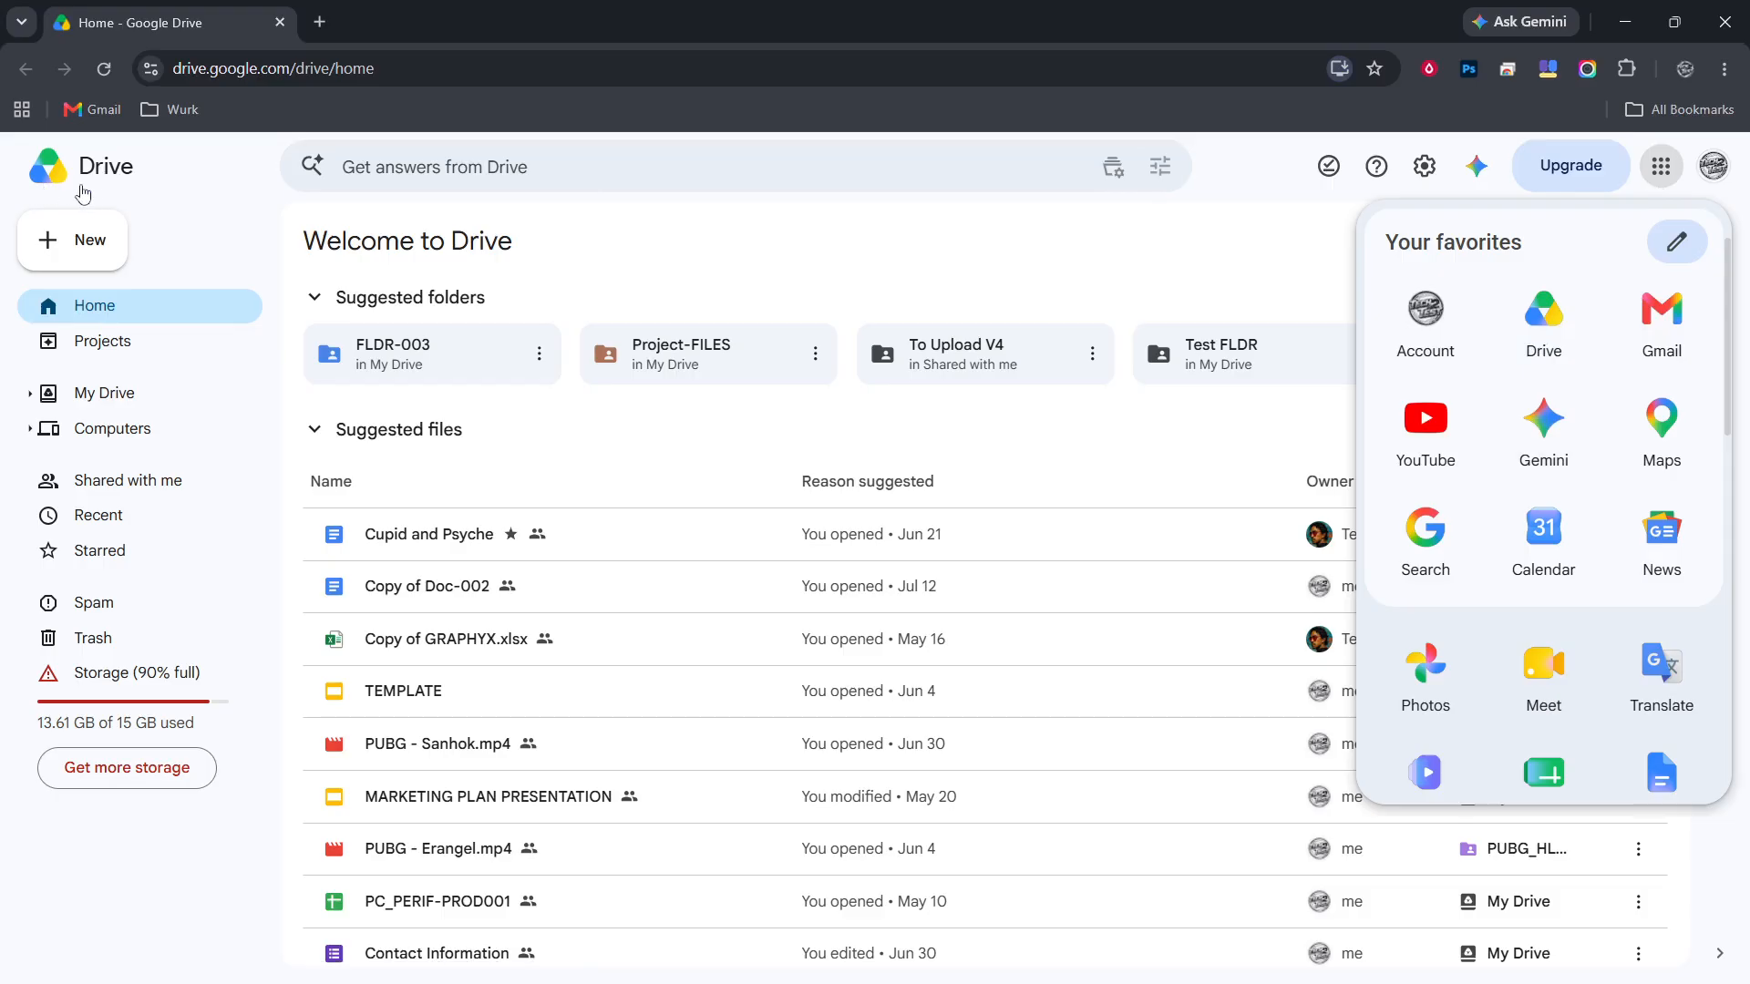
{"action": "left_click", "coordinate": [714, 206]}
{"action": "scroll", "coordinate": [774, 921], "scroll_direction": "down", "scroll_amount": 1}
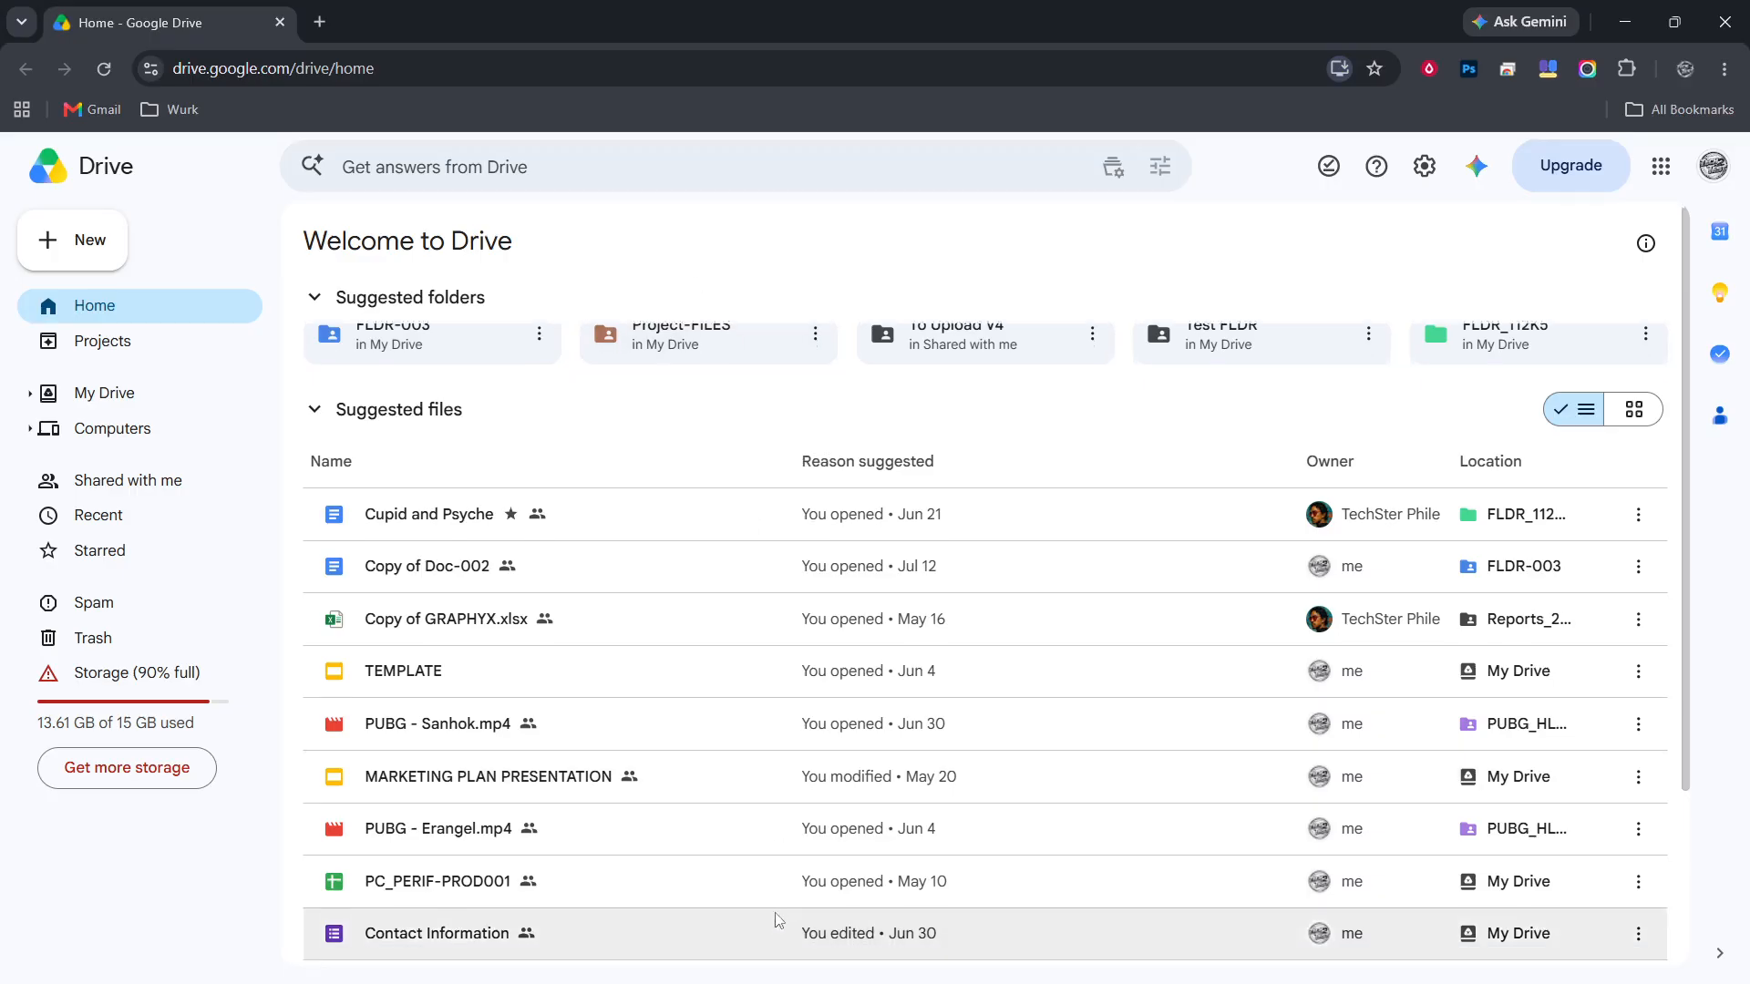
{"action": "scroll", "coordinate": [774, 894], "scroll_direction": "down", "scroll_amount": 2}
{"action": "scroll", "coordinate": [771, 803], "scroll_direction": "up", "scroll_amount": 3}
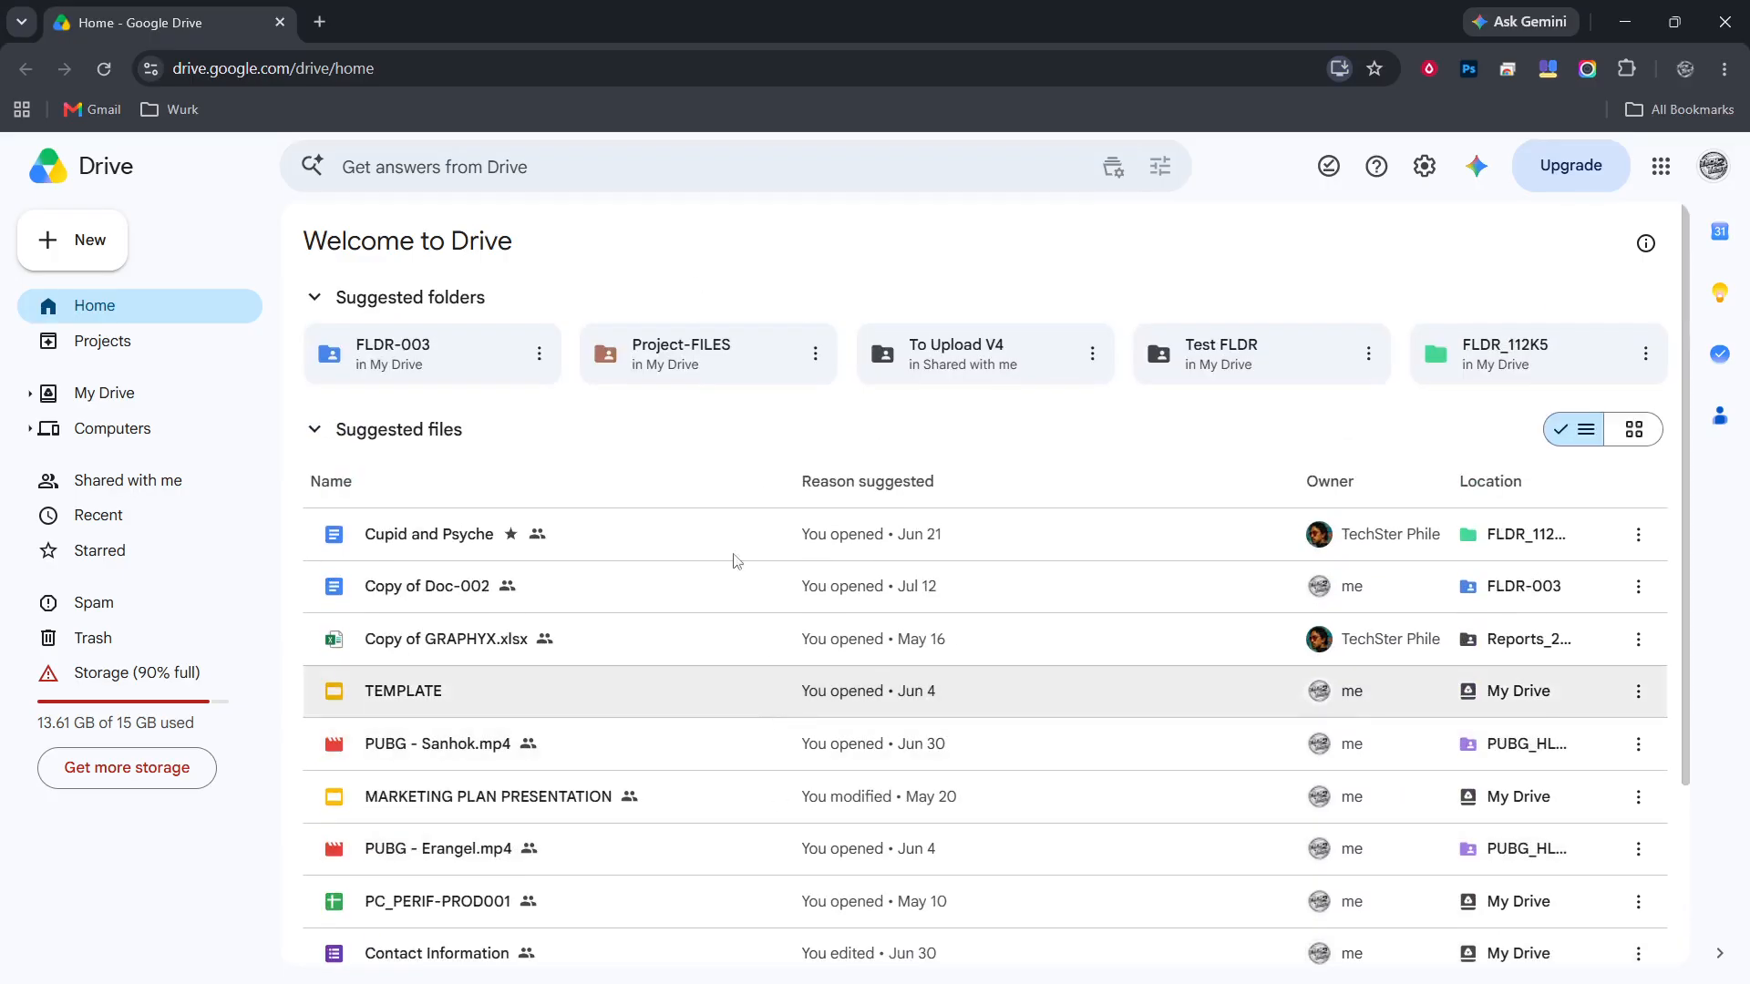
Create a new blank Google Docs document from Drive
{"action": "left_click", "coordinate": [82, 261]}
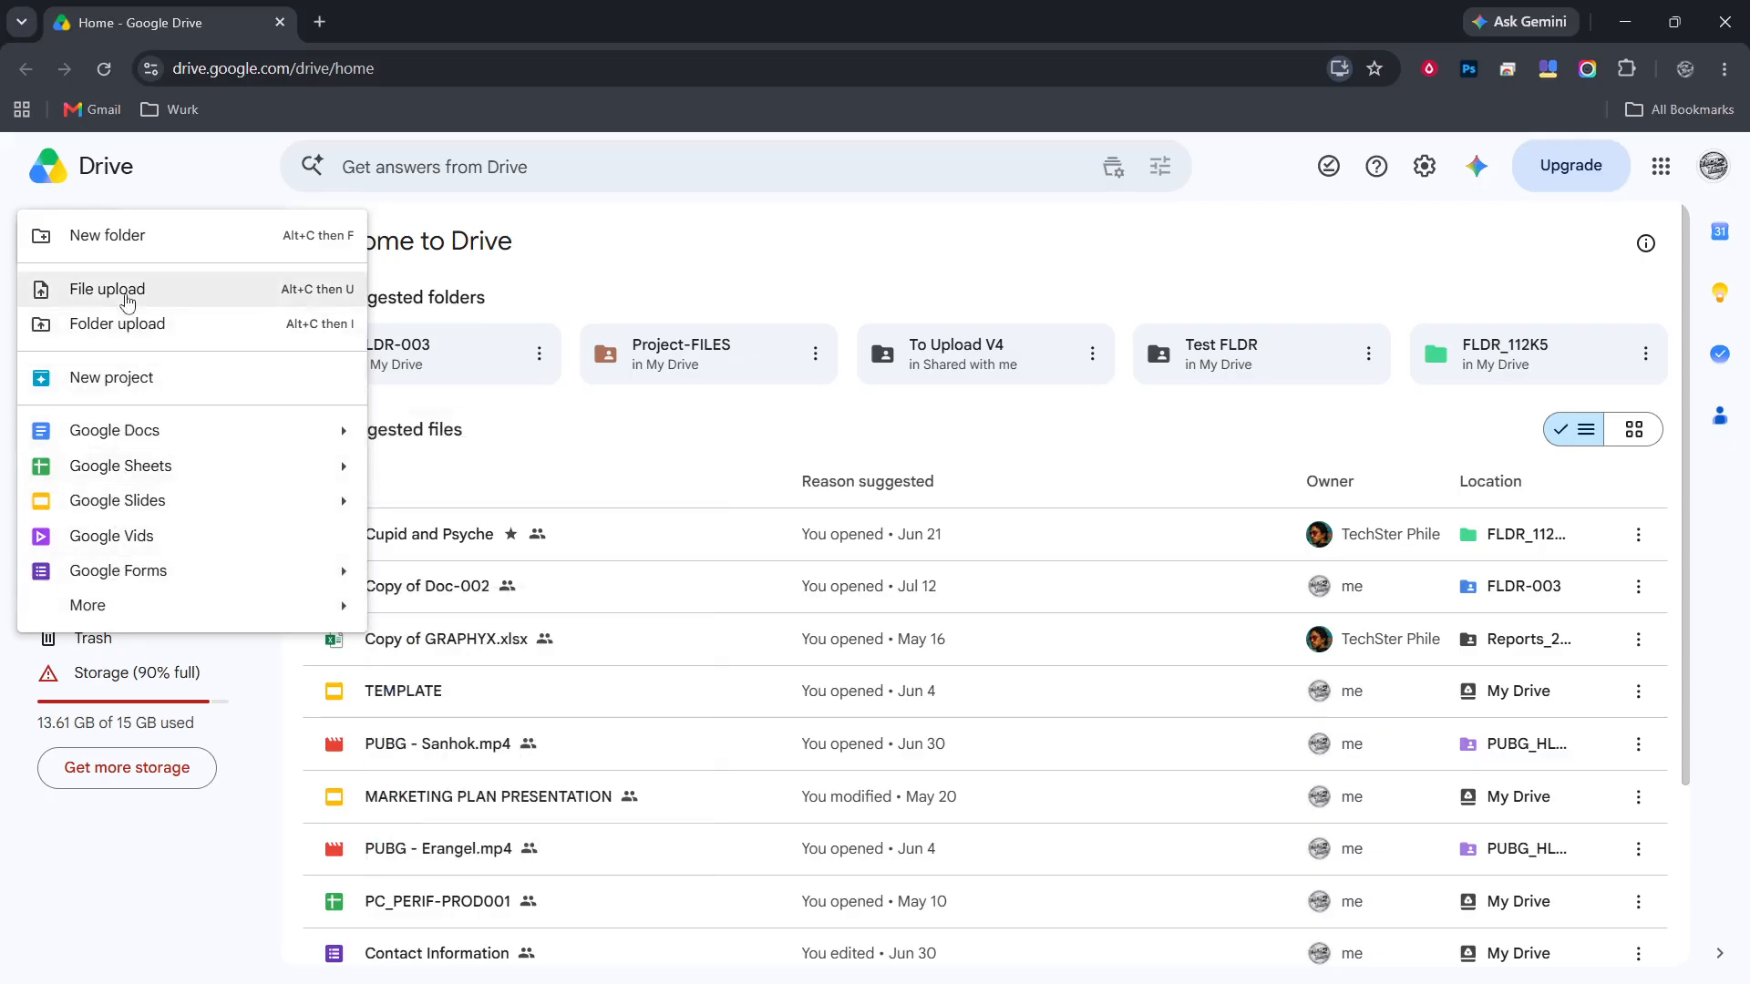
{"action": "mouse_move", "coordinate": [103, 434]}
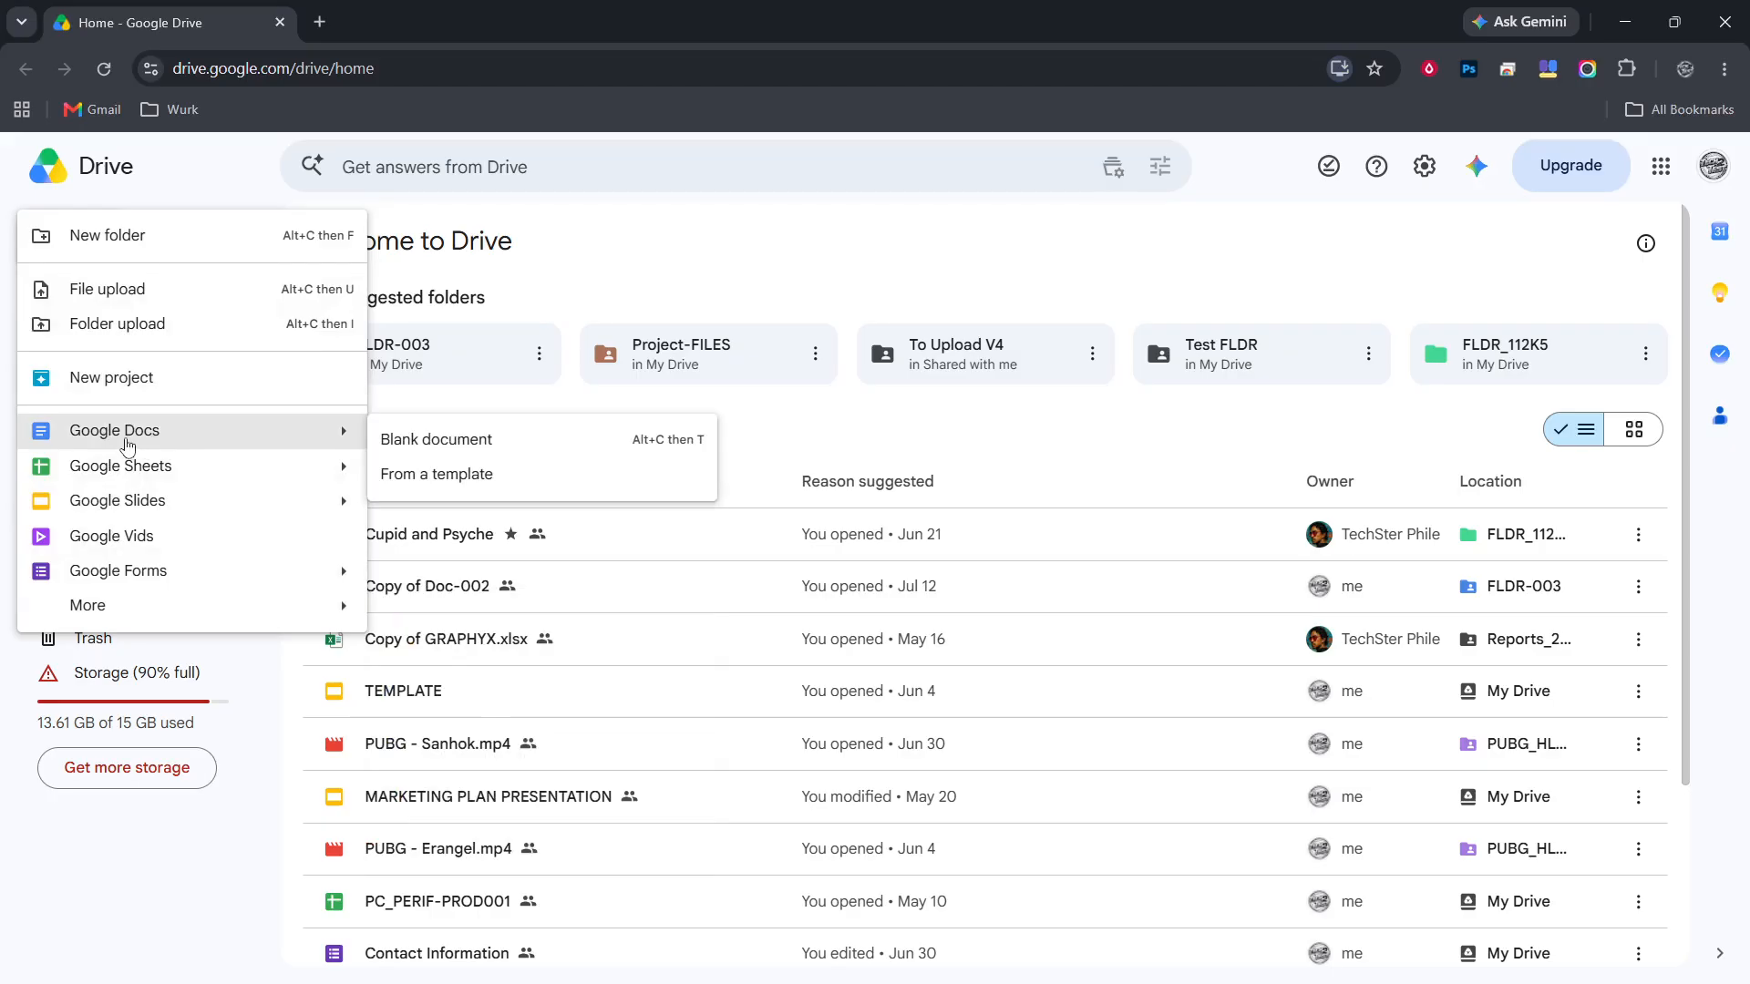
{"action": "mouse_move", "coordinate": [128, 466]}
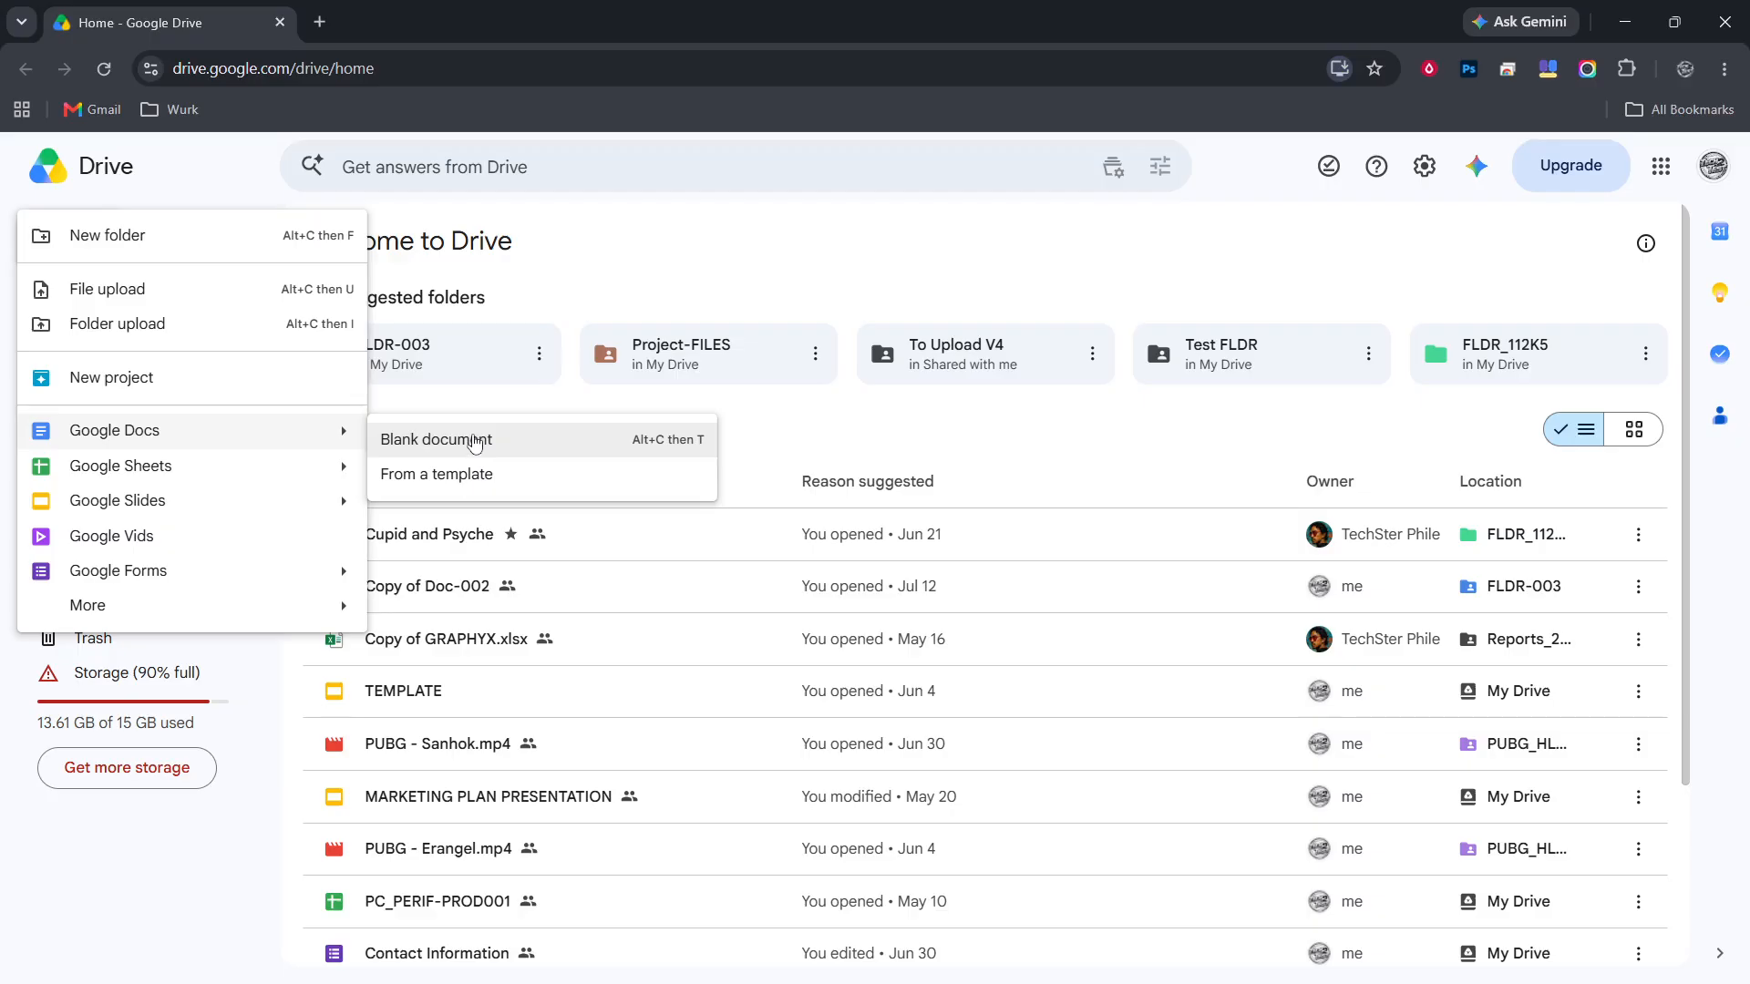
{"action": "left_click", "coordinate": [473, 441]}
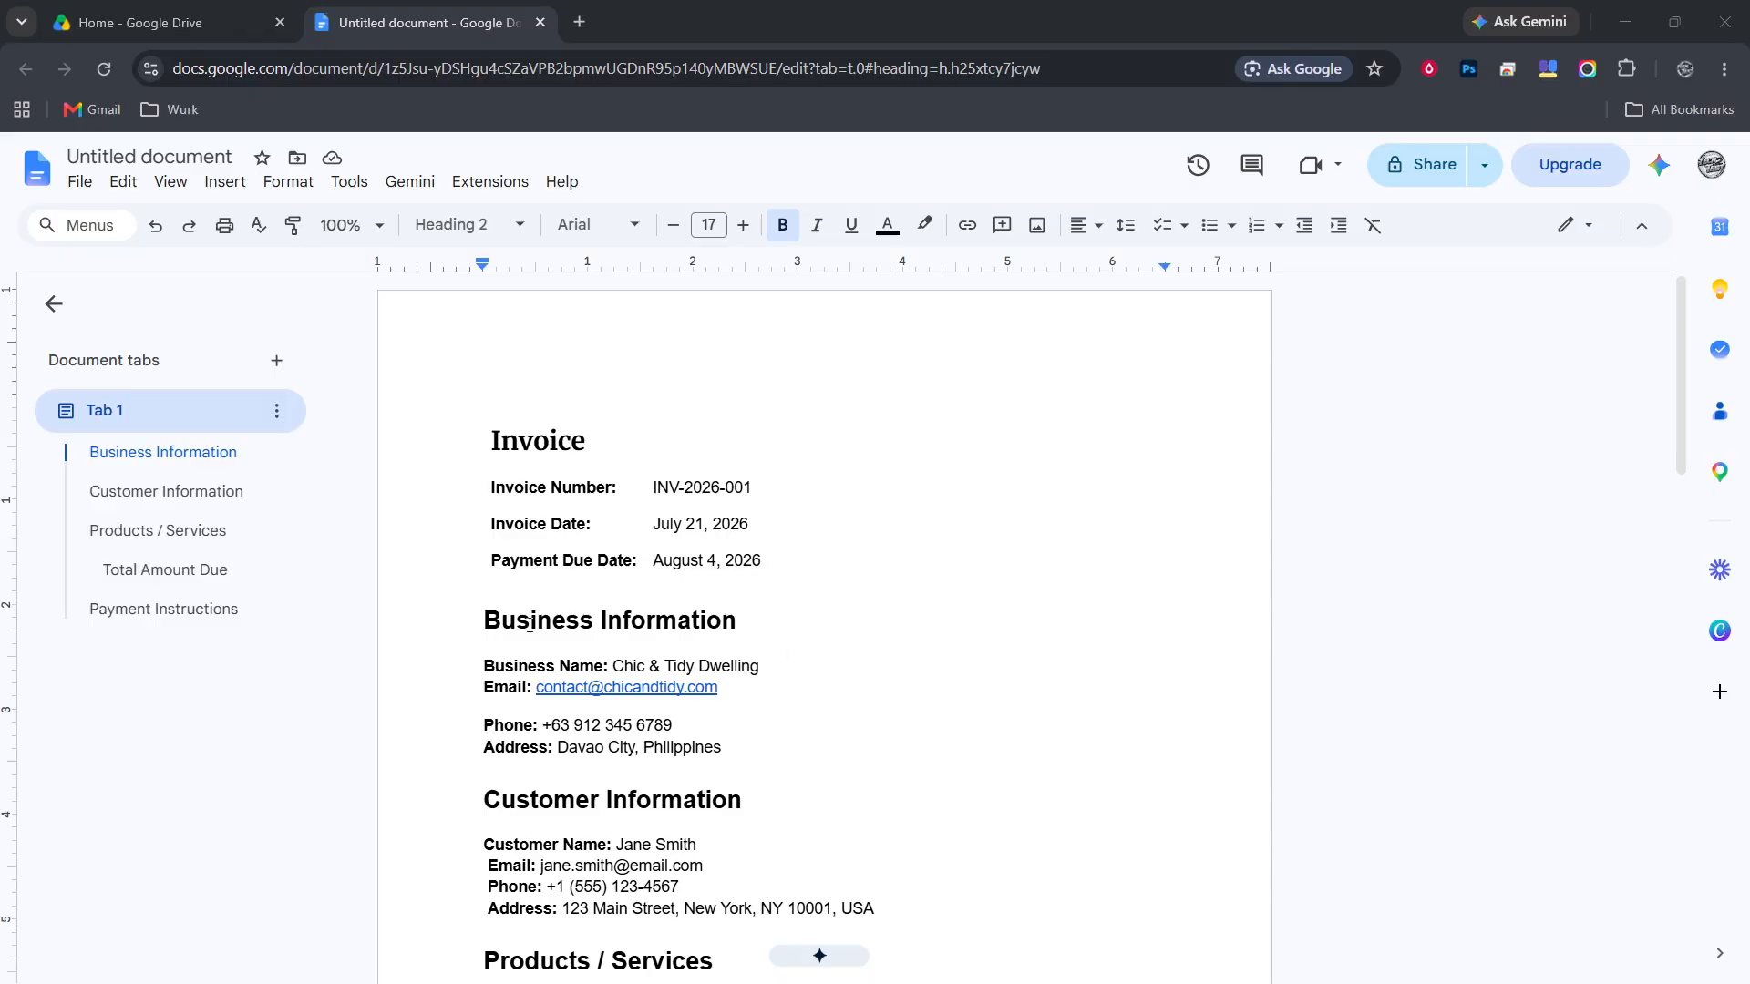
Review the invoice's Business Information, Customer Information, Products / Services and Total Amount Due sections
{"action": "left_click_drag", "start_coordinate": [516, 622], "coordinate": [693, 624]}
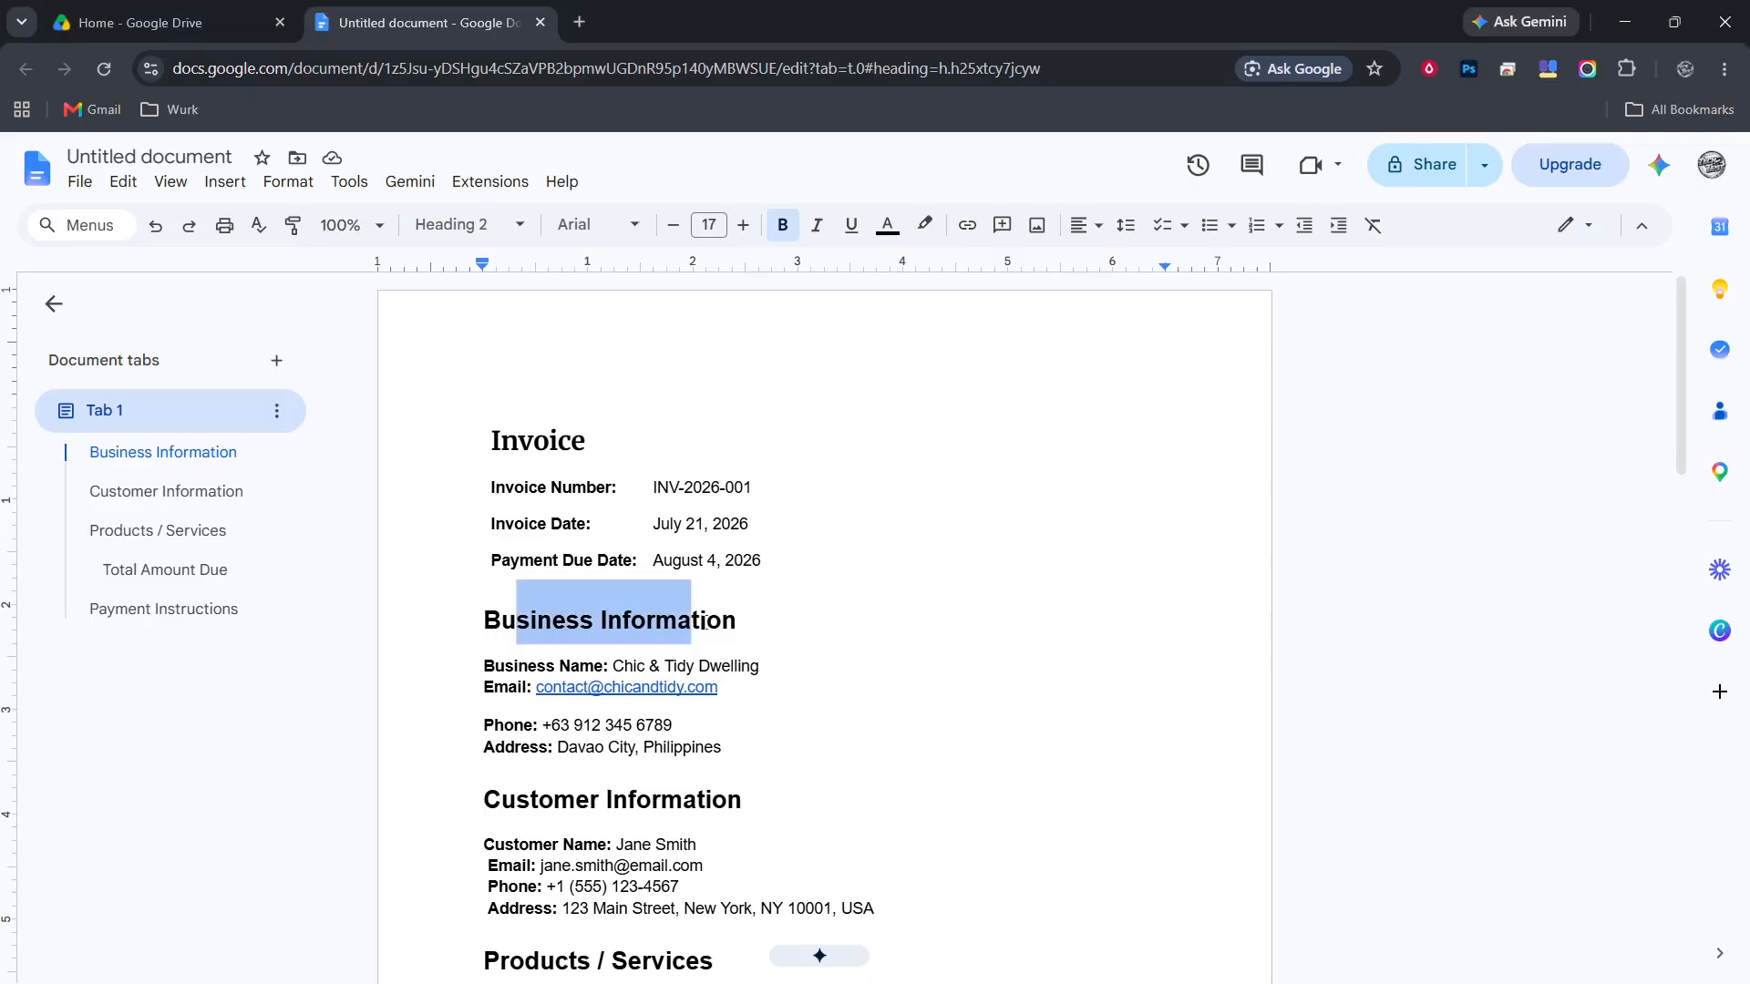
{"action": "scroll", "coordinate": [834, 625], "scroll_direction": "down", "scroll_amount": 2}
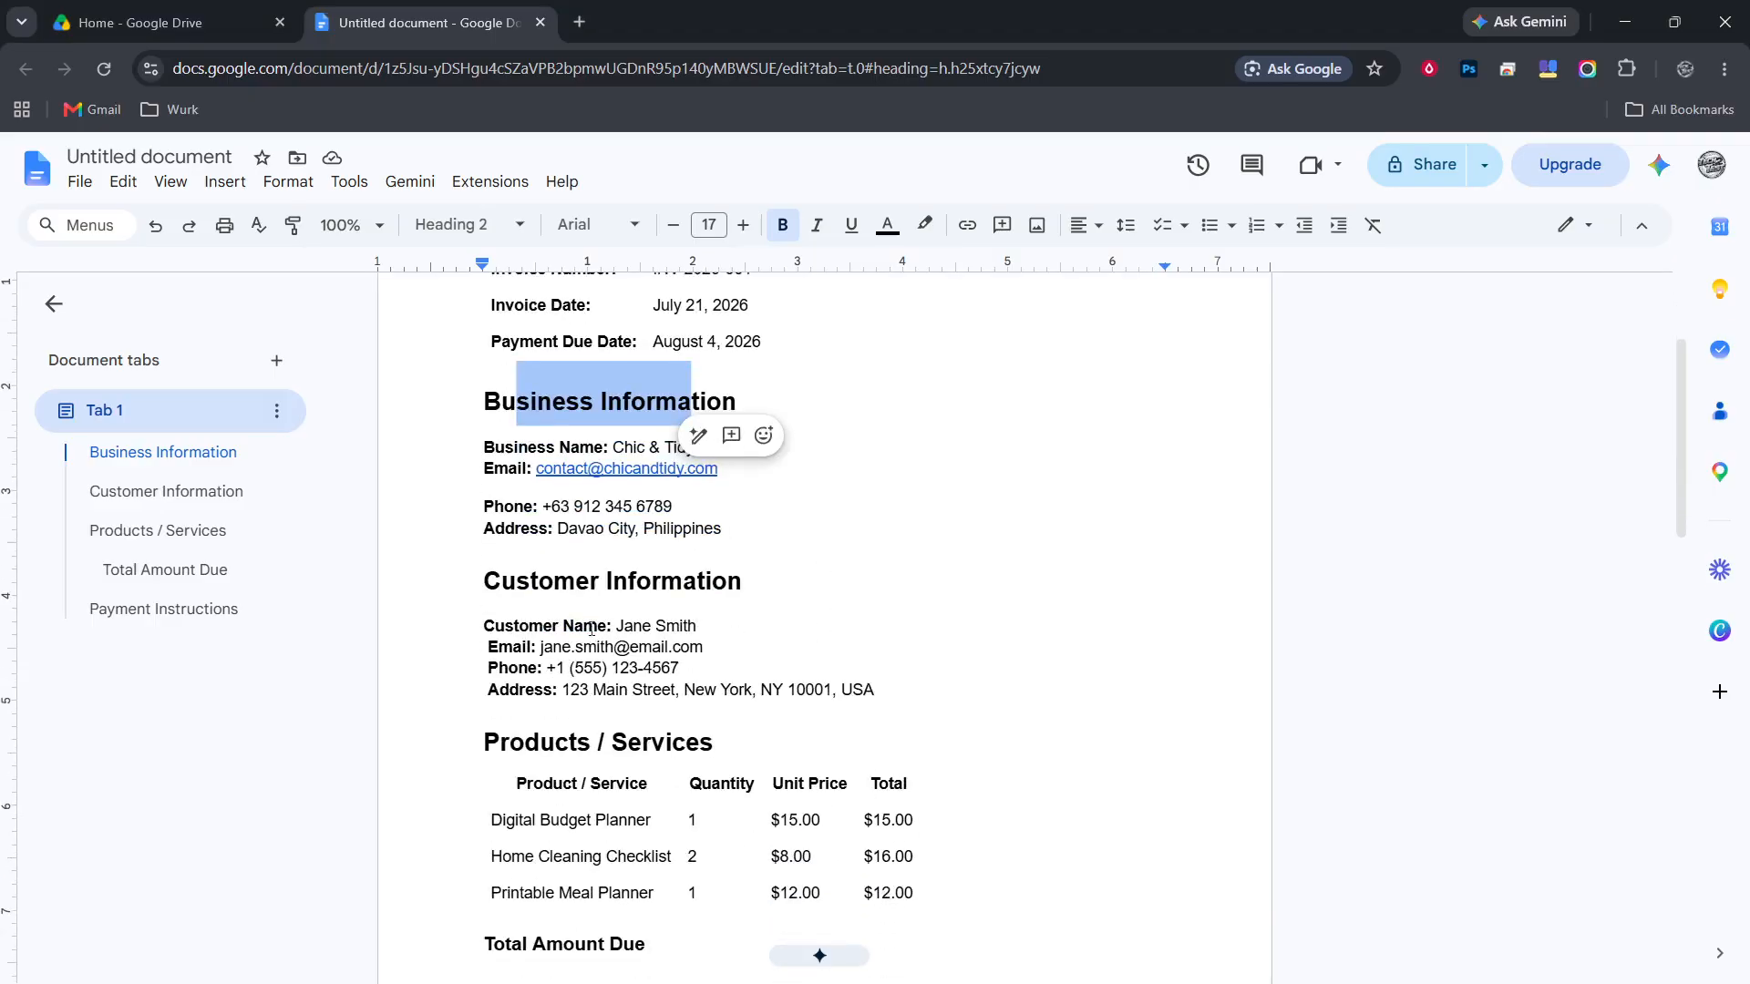
{"action": "left_click_drag", "start_coordinate": [515, 588], "coordinate": [728, 586]}
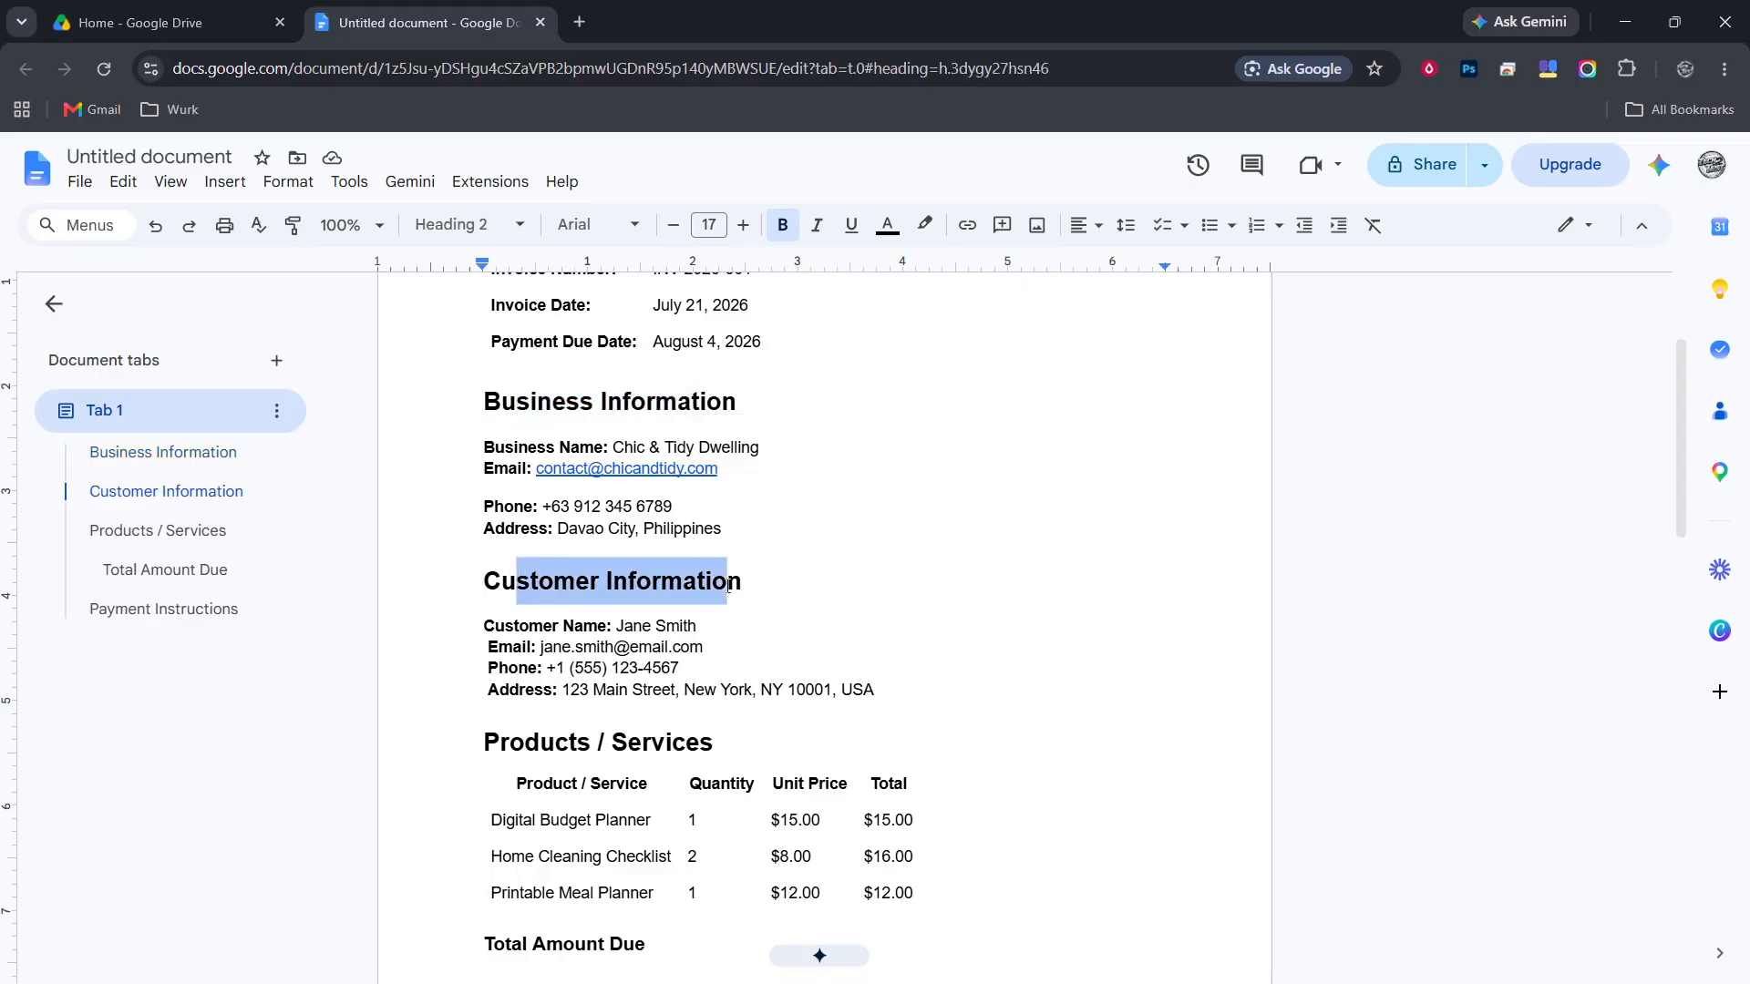
{"action": "scroll", "coordinate": [969, 569], "scroll_direction": "up", "scroll_amount": 1}
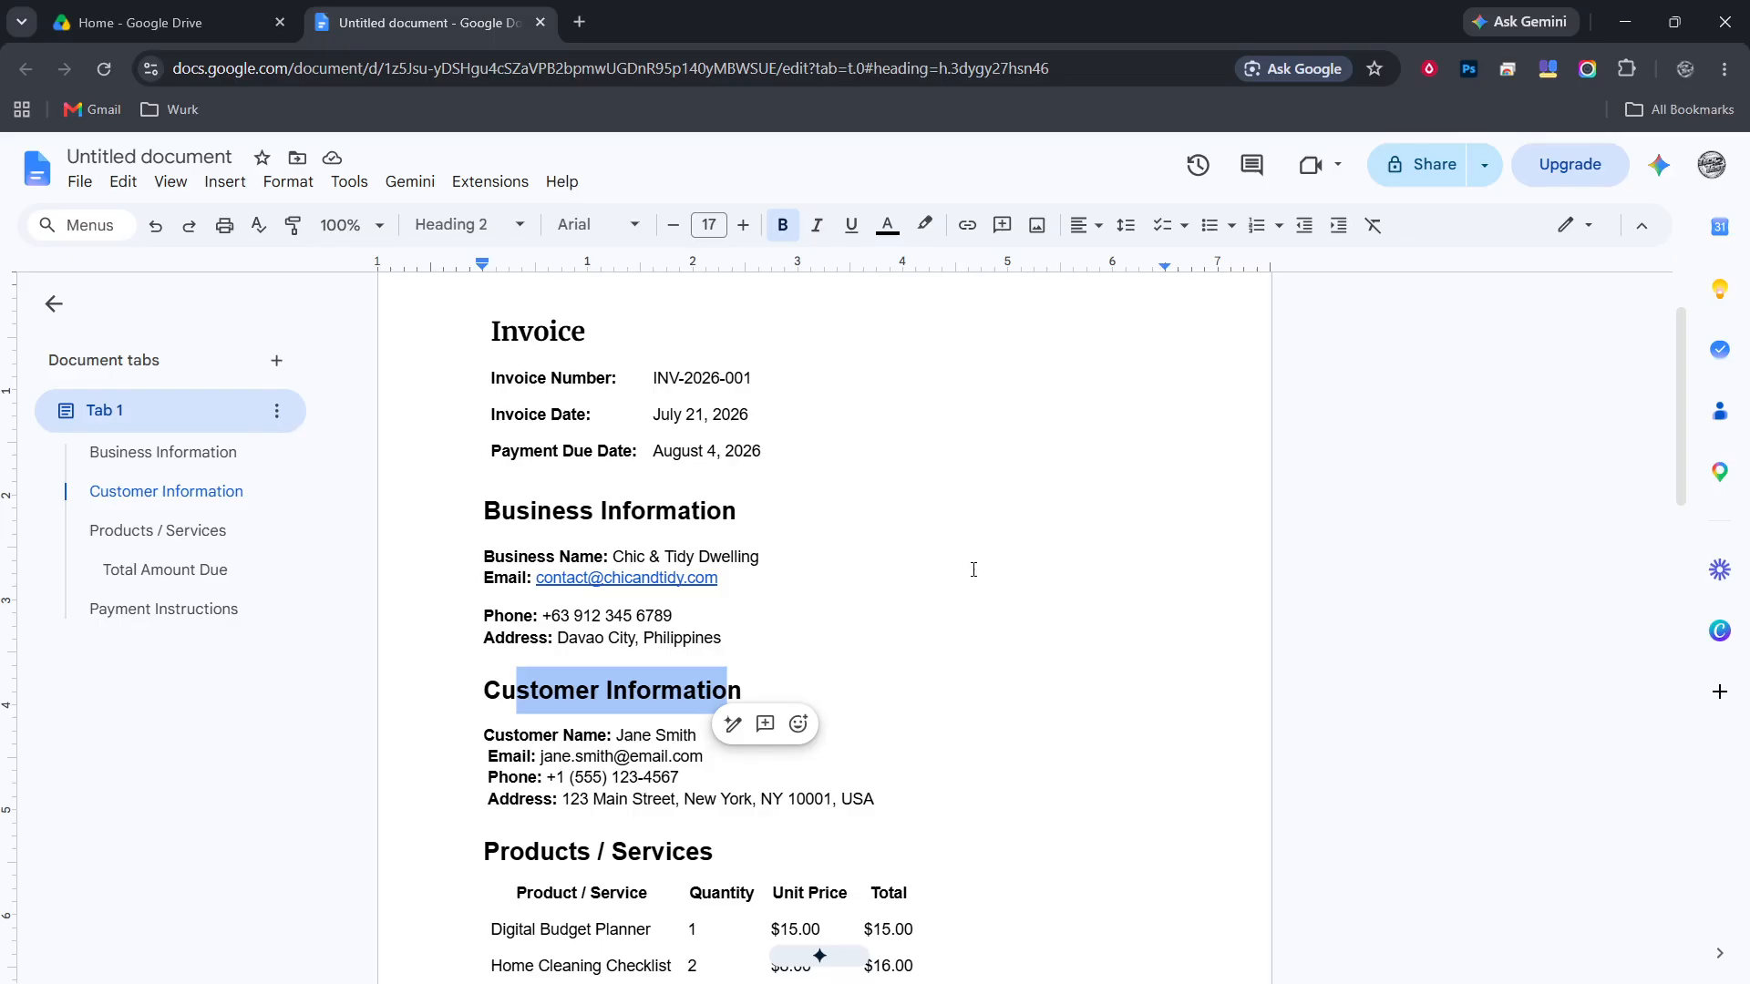
{"action": "left_click", "coordinate": [971, 570]}
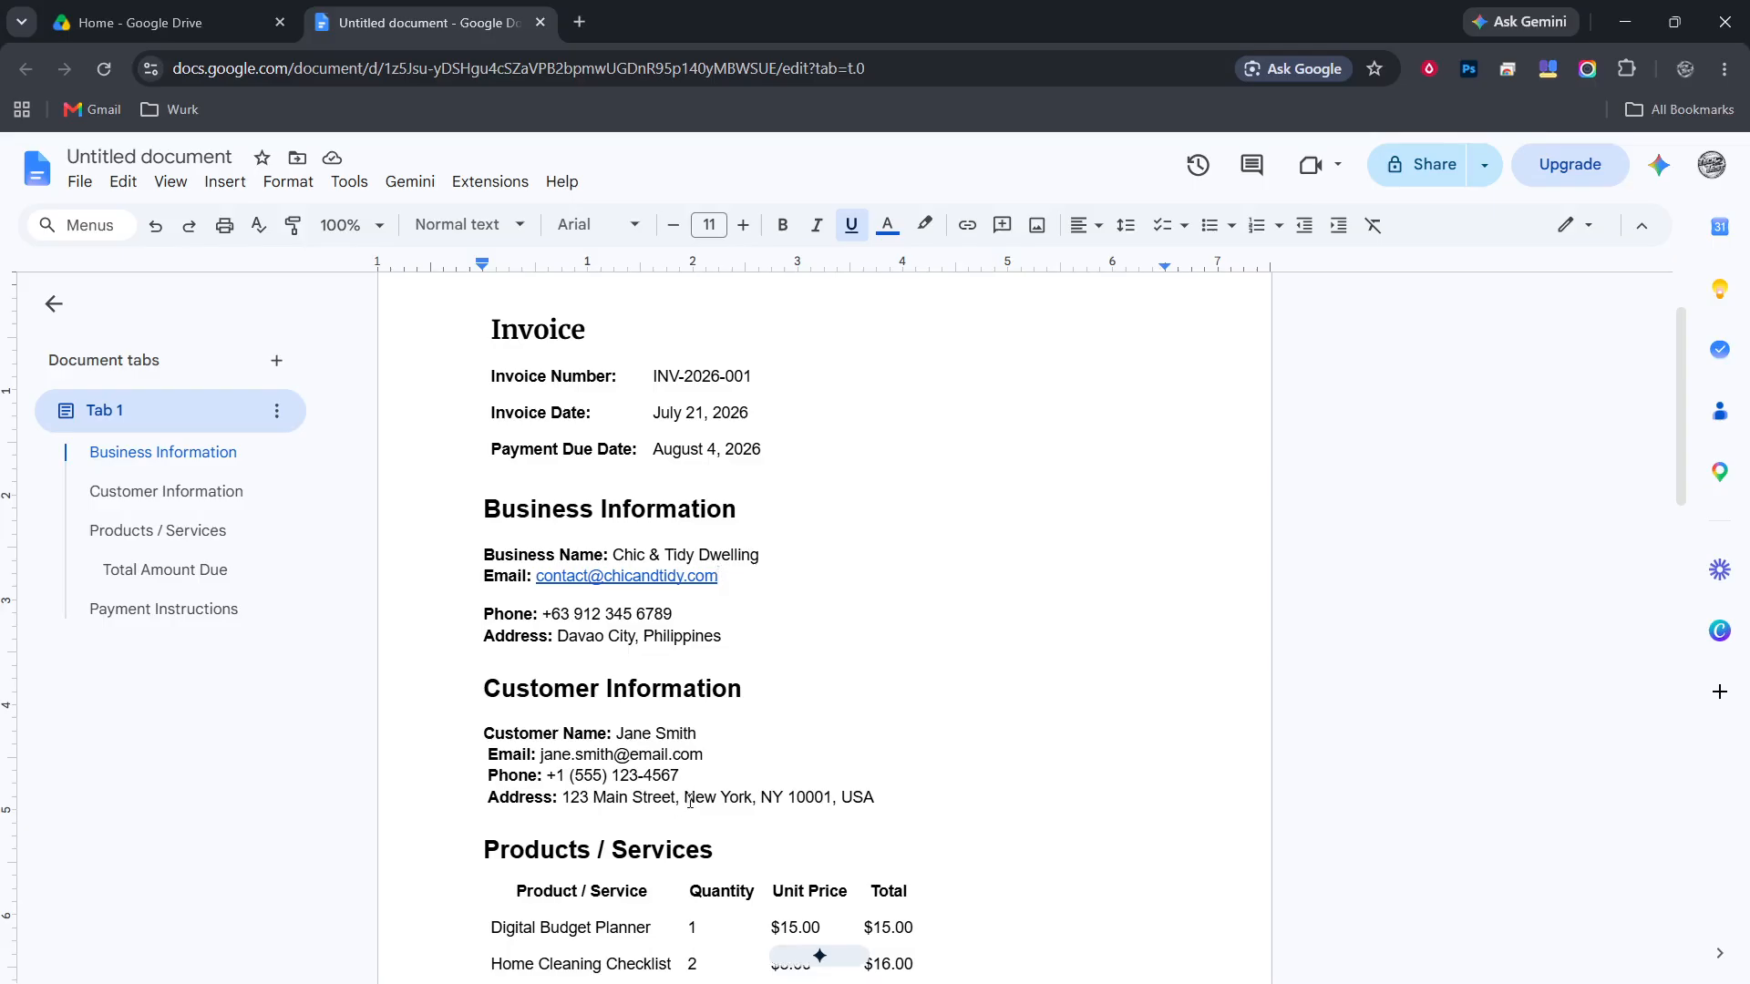
{"action": "scroll", "coordinate": [686, 798], "scroll_direction": "down", "scroll_amount": 3}
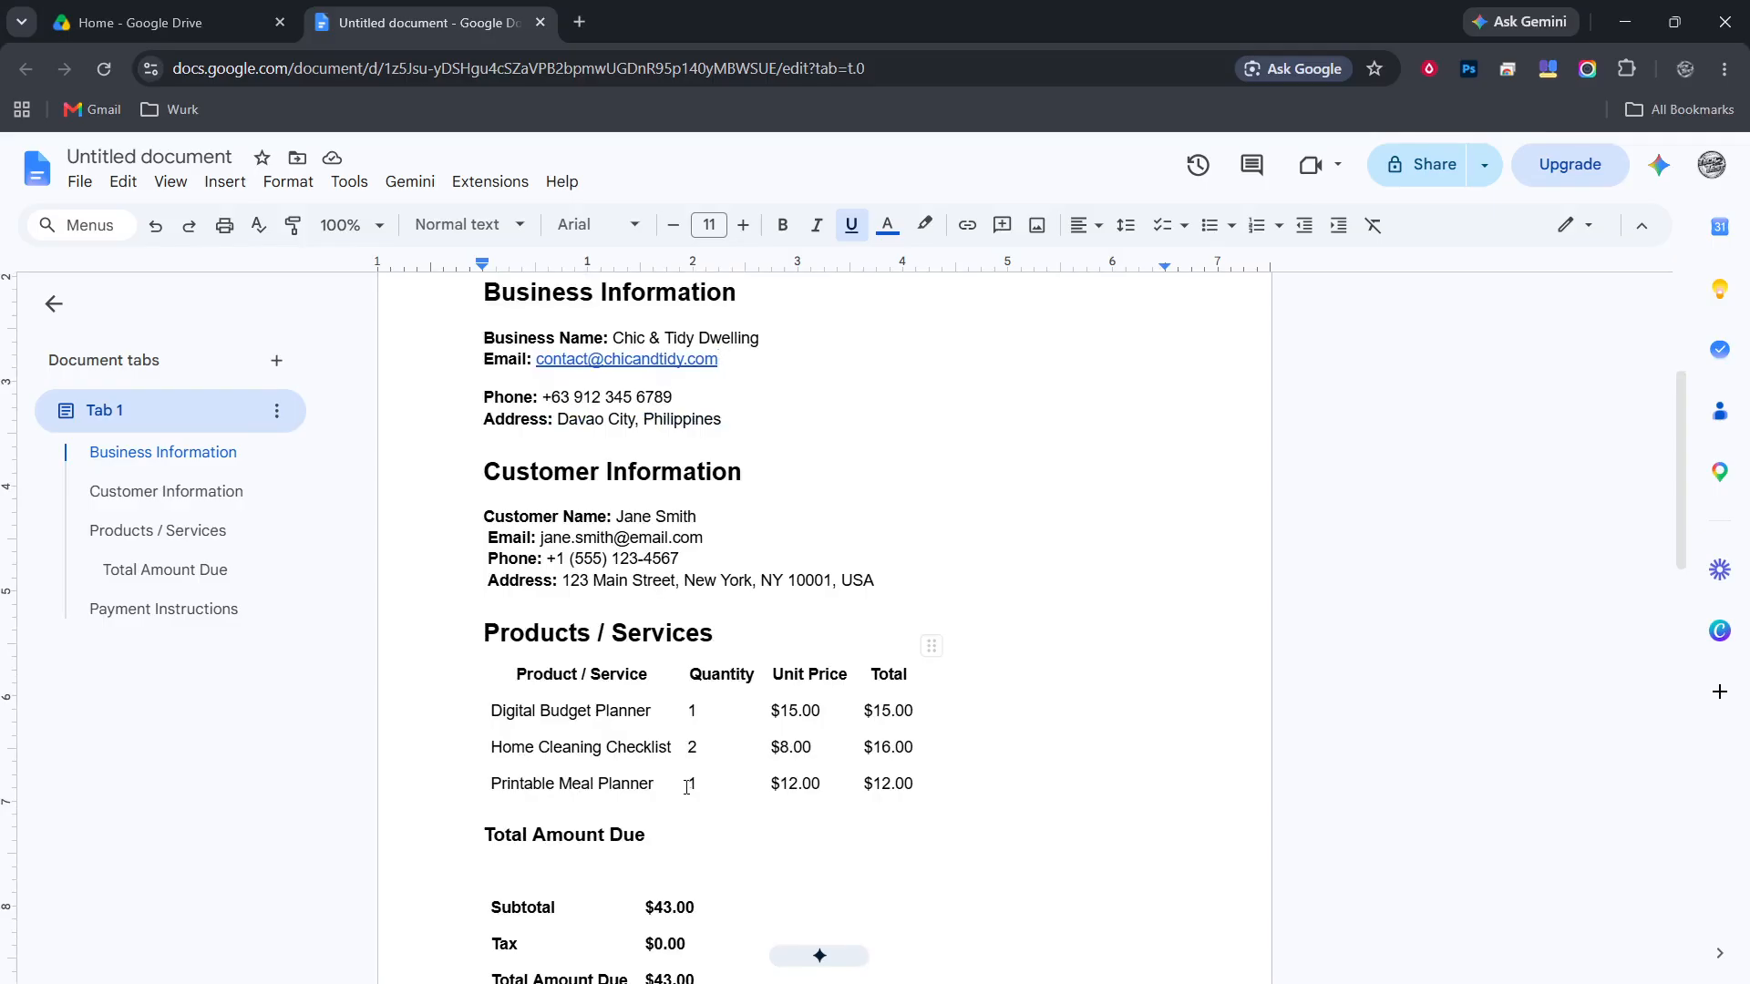
{"action": "scroll", "coordinate": [689, 787], "scroll_direction": "down", "scroll_amount": 3}
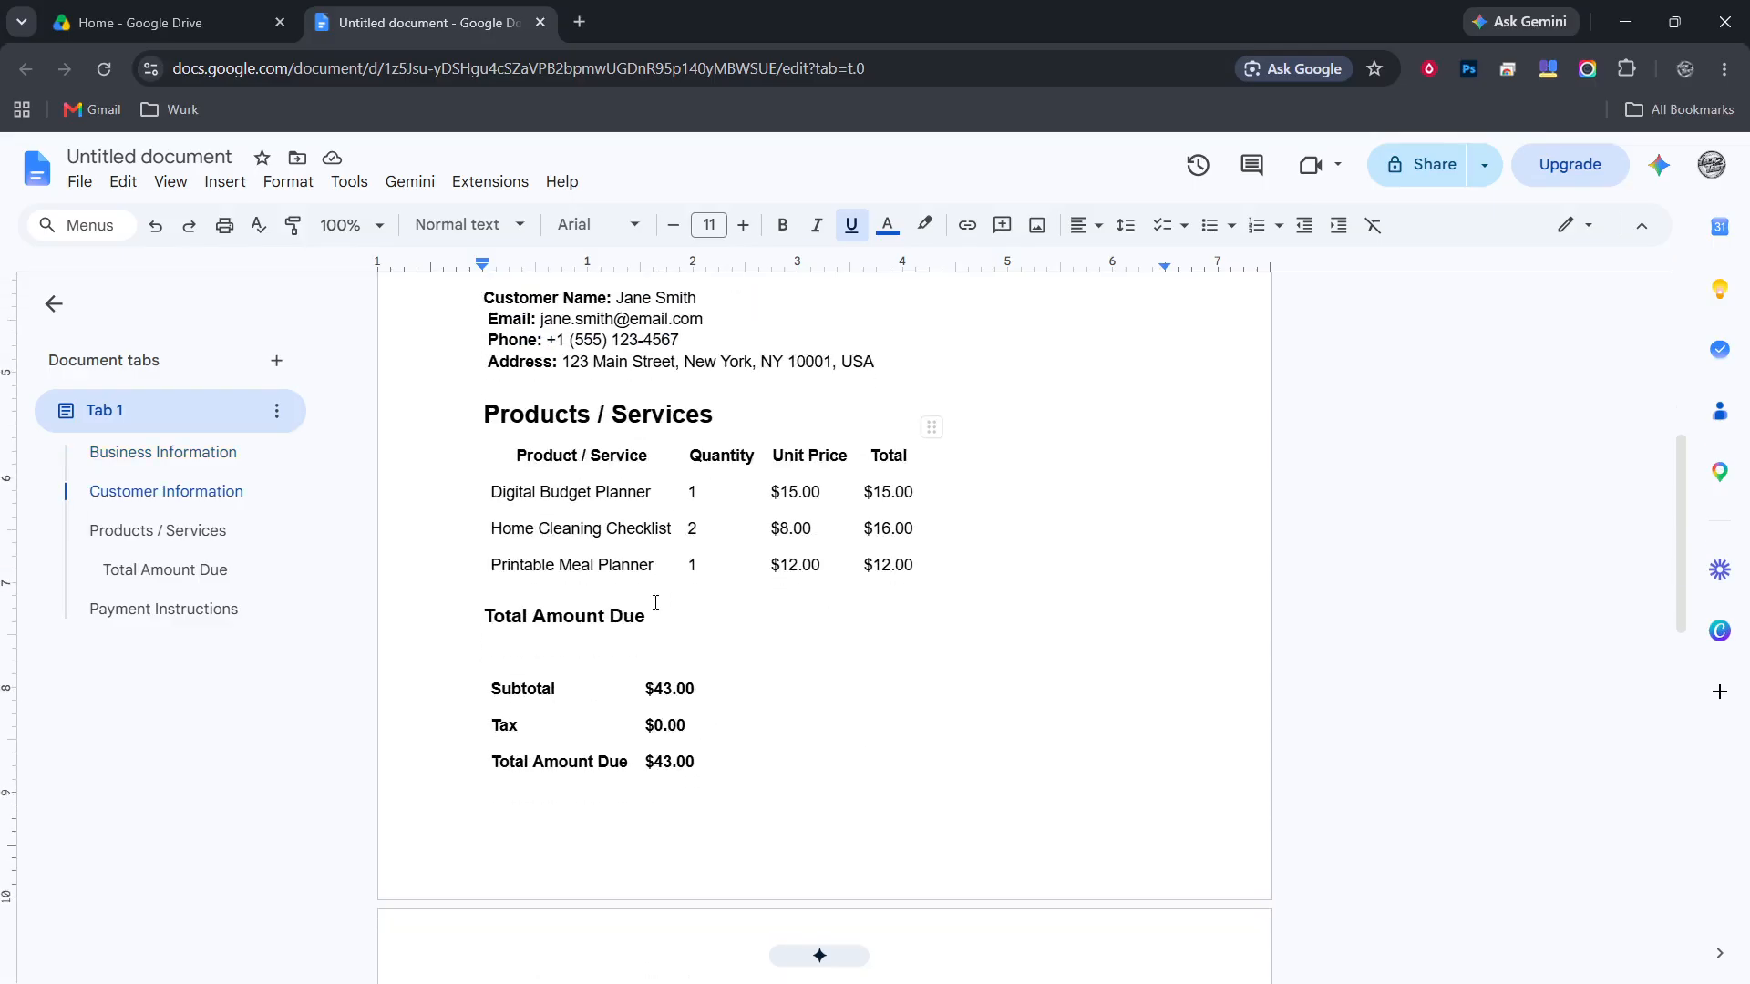
Examine the invoice number, invoice date and payment due date rows in the table under the Invoice title
{"action": "scroll", "coordinate": [657, 603], "scroll_direction": "up", "scroll_amount": 4}
{"action": "scroll", "coordinate": [656, 604], "scroll_direction": "up", "scroll_amount": 3}
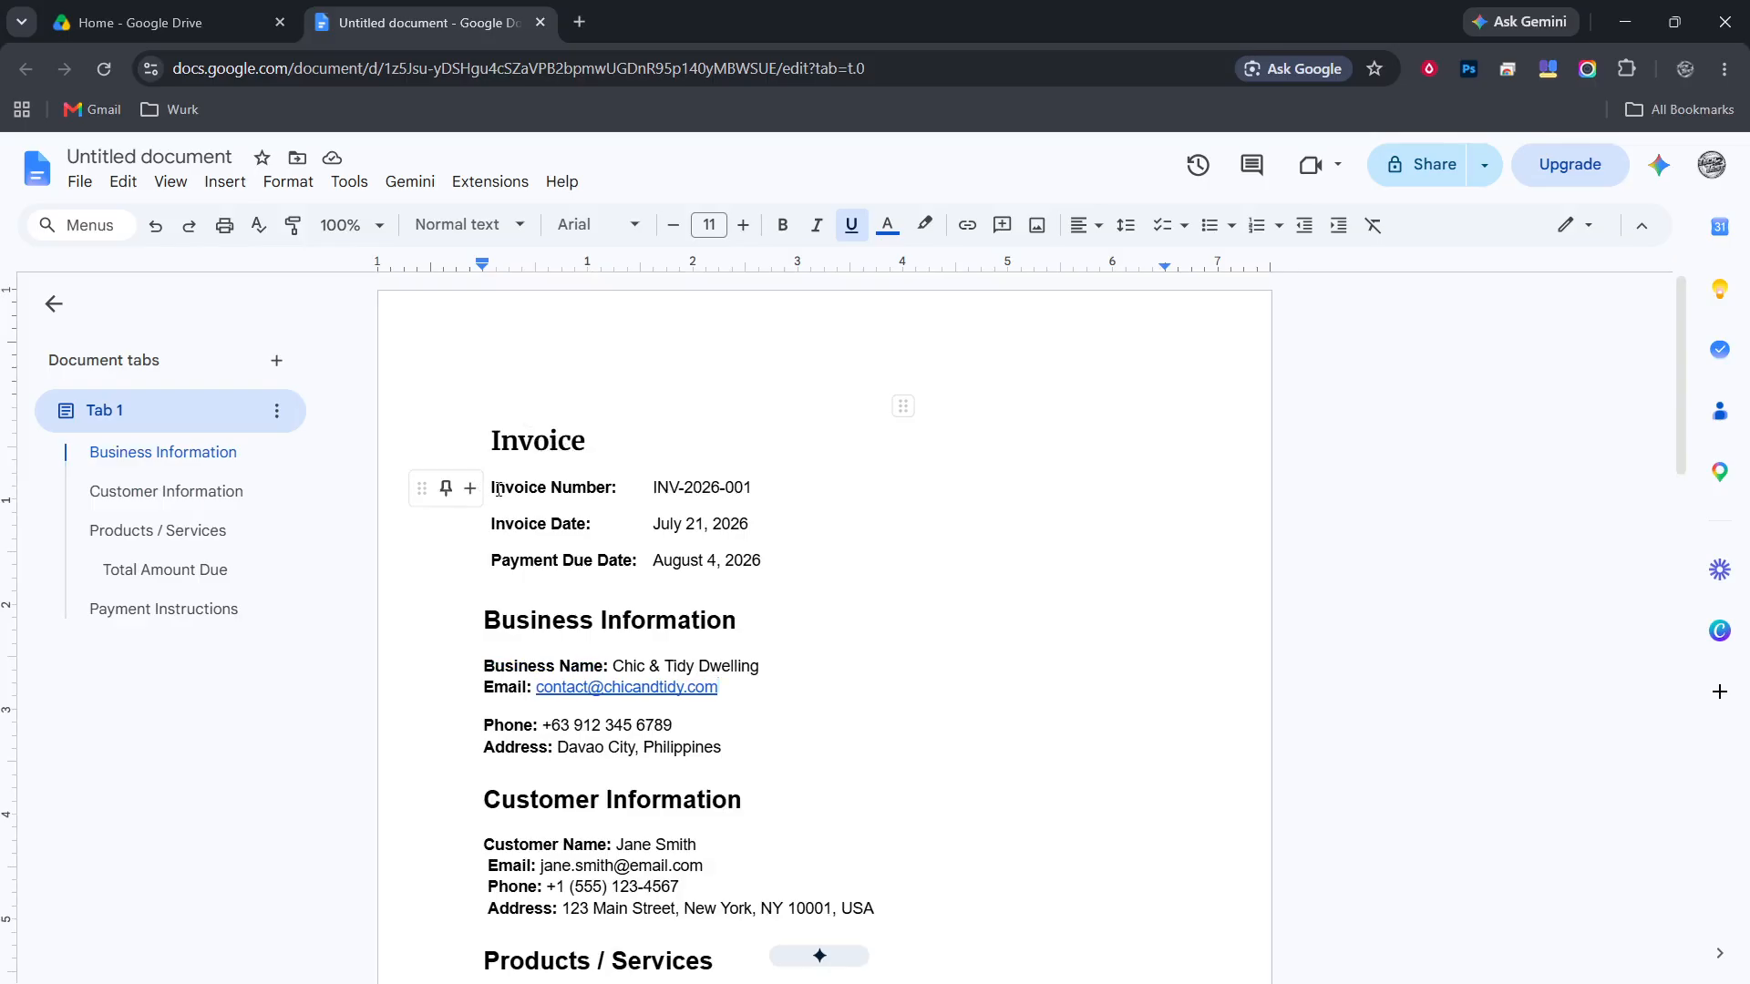
{"action": "left_click_drag", "start_coordinate": [492, 487], "coordinate": [902, 547]}
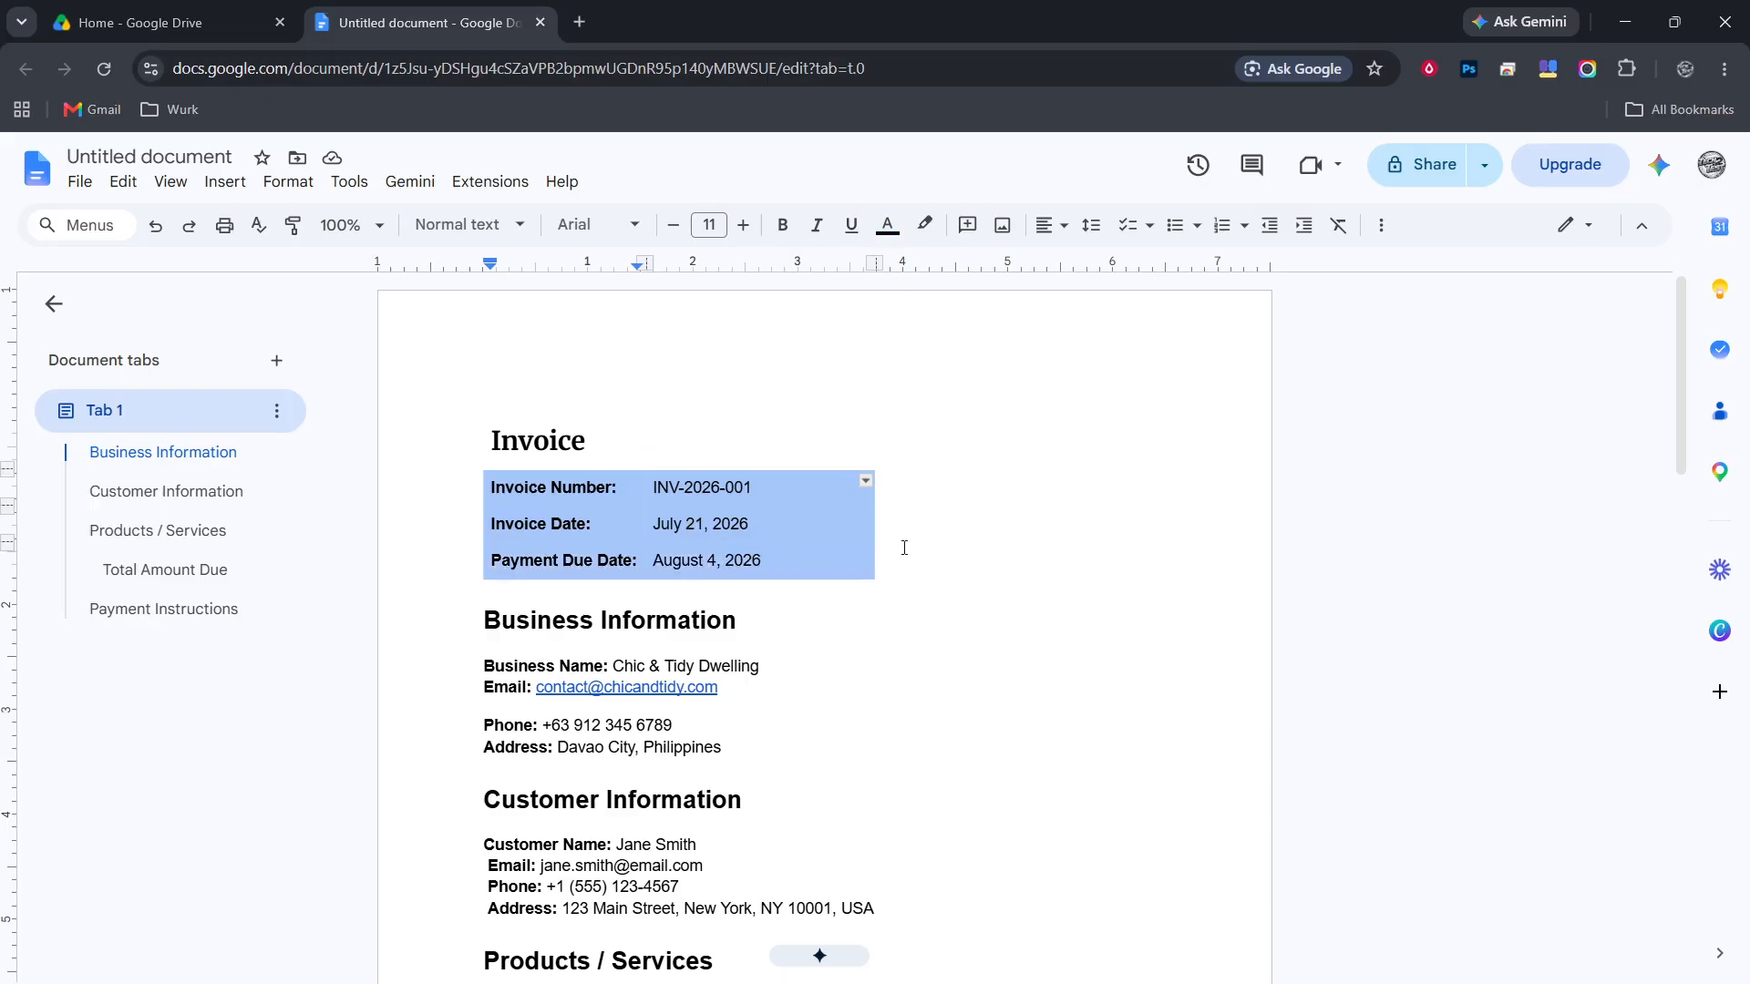
{"action": "left_click", "coordinate": [1031, 578]}
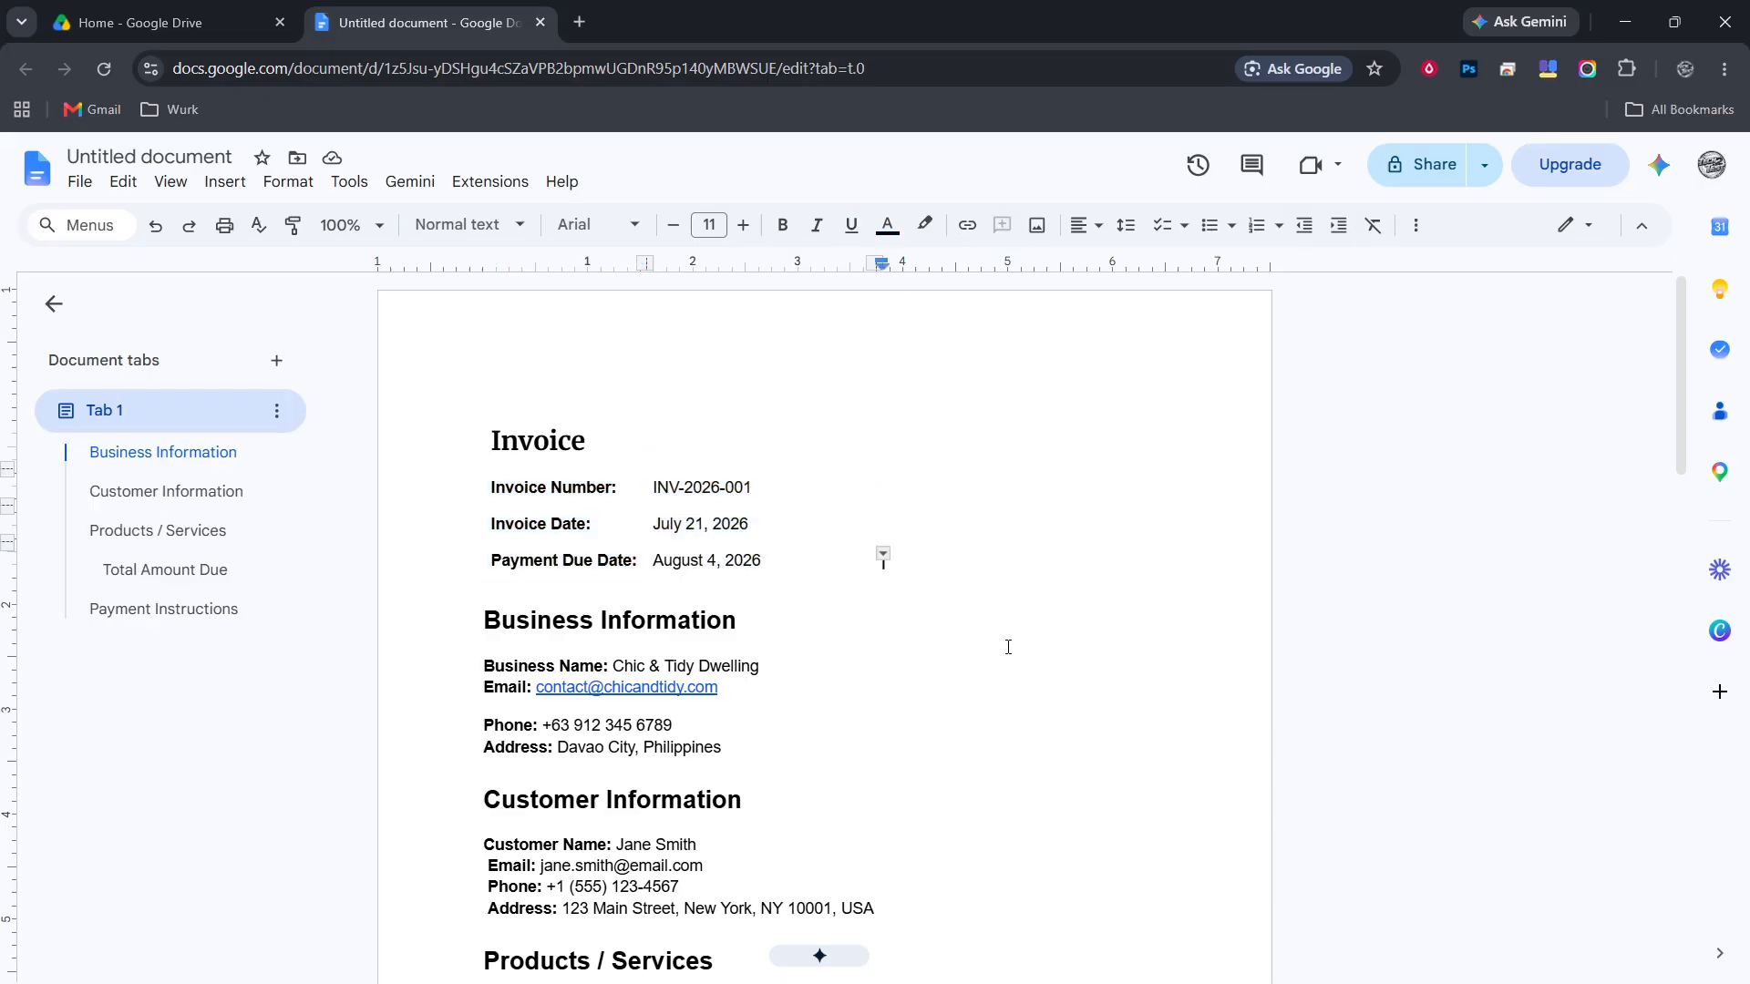
{"action": "scroll", "coordinate": [1008, 648], "scroll_direction": "down", "scroll_amount": 3}
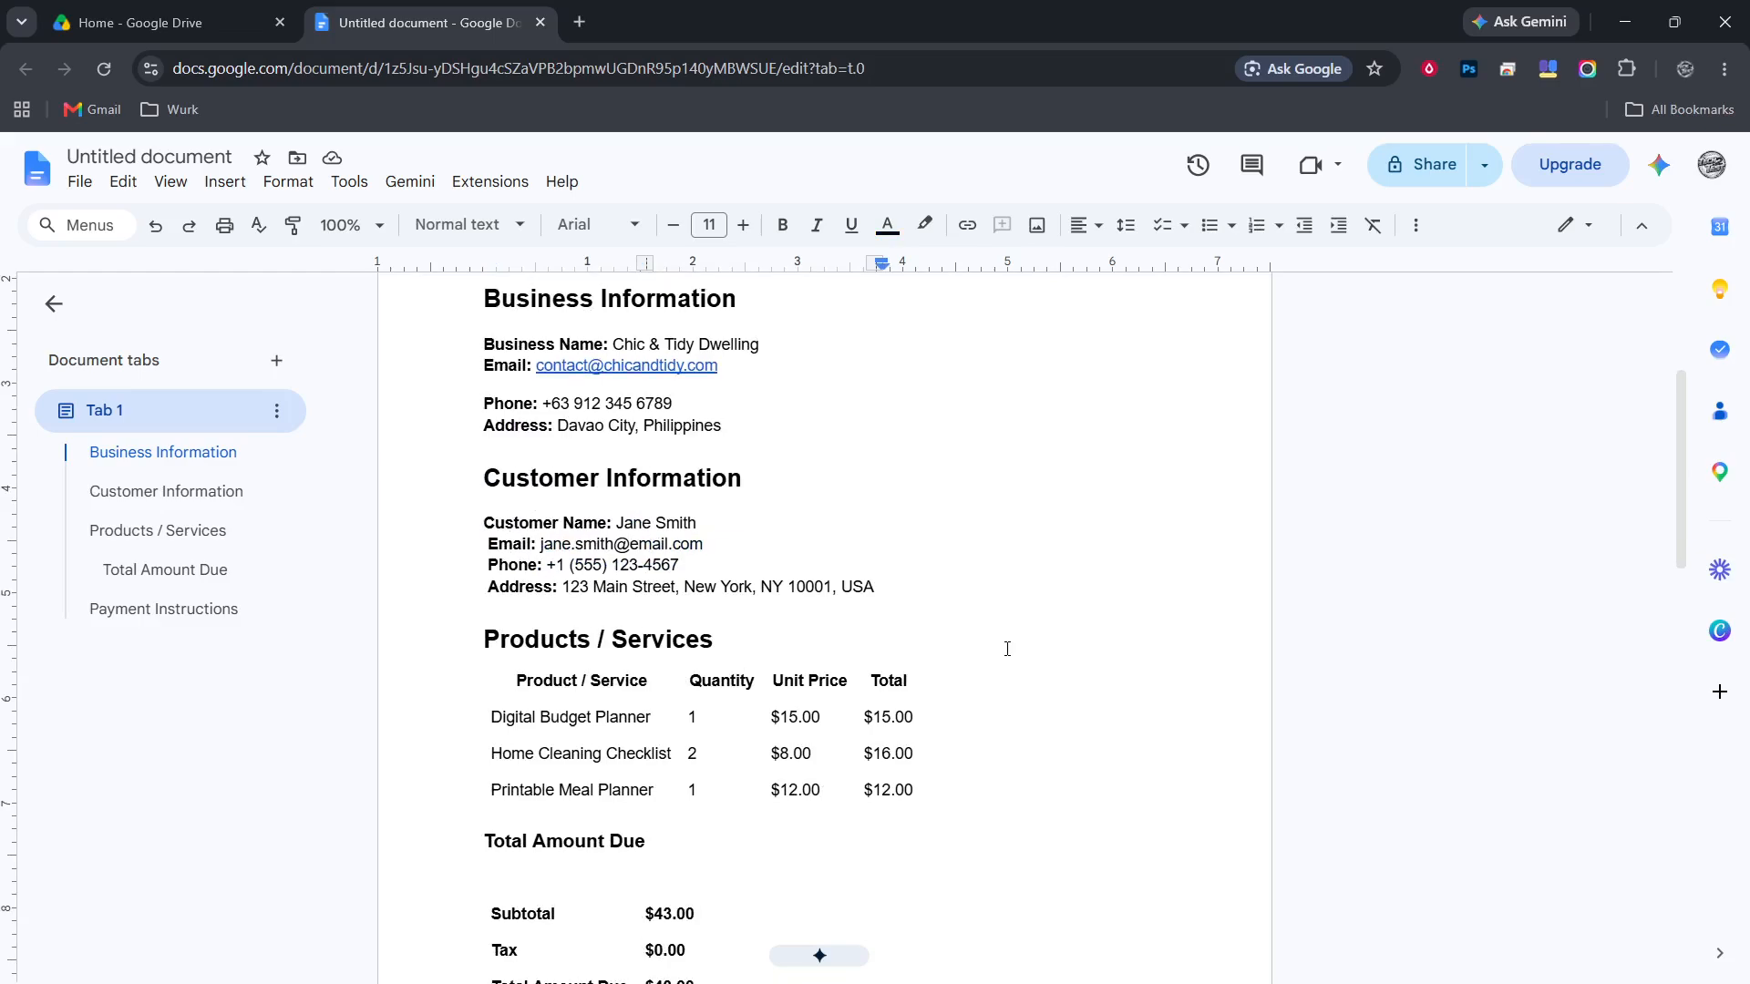
{"action": "scroll", "coordinate": [1006, 647], "scroll_direction": "up", "scroll_amount": 3}
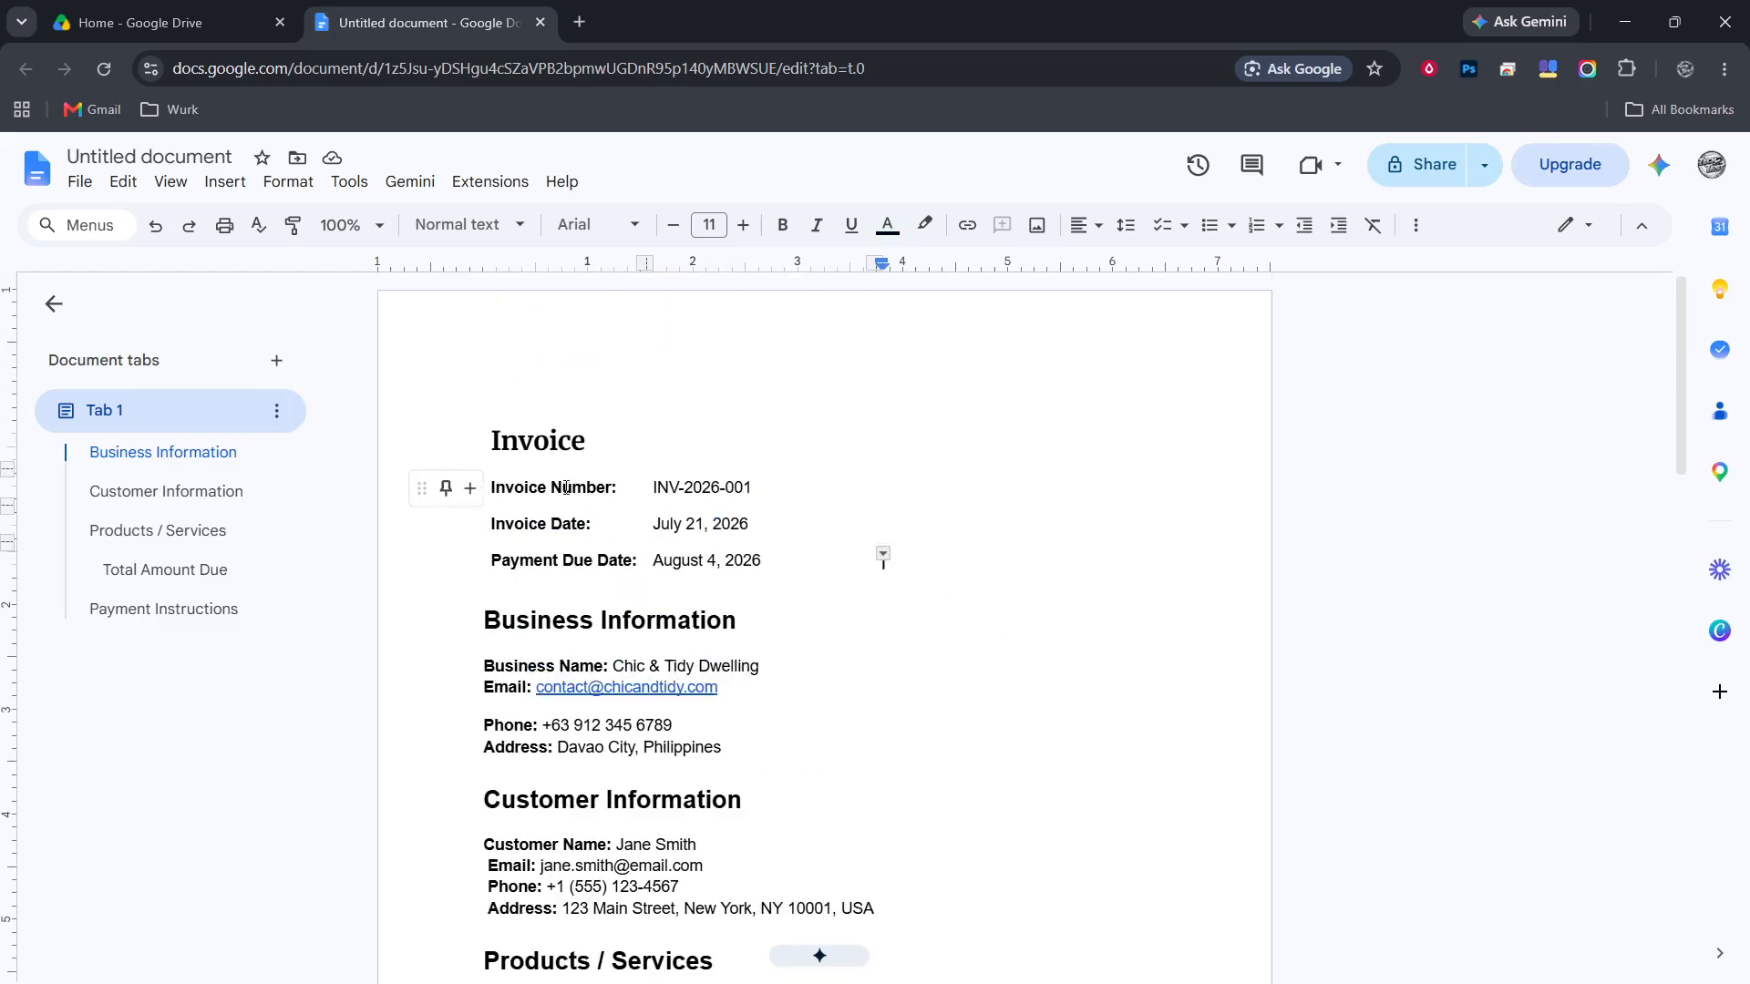
{"action": "left_click_drag", "start_coordinate": [563, 488], "coordinate": [759, 490]}
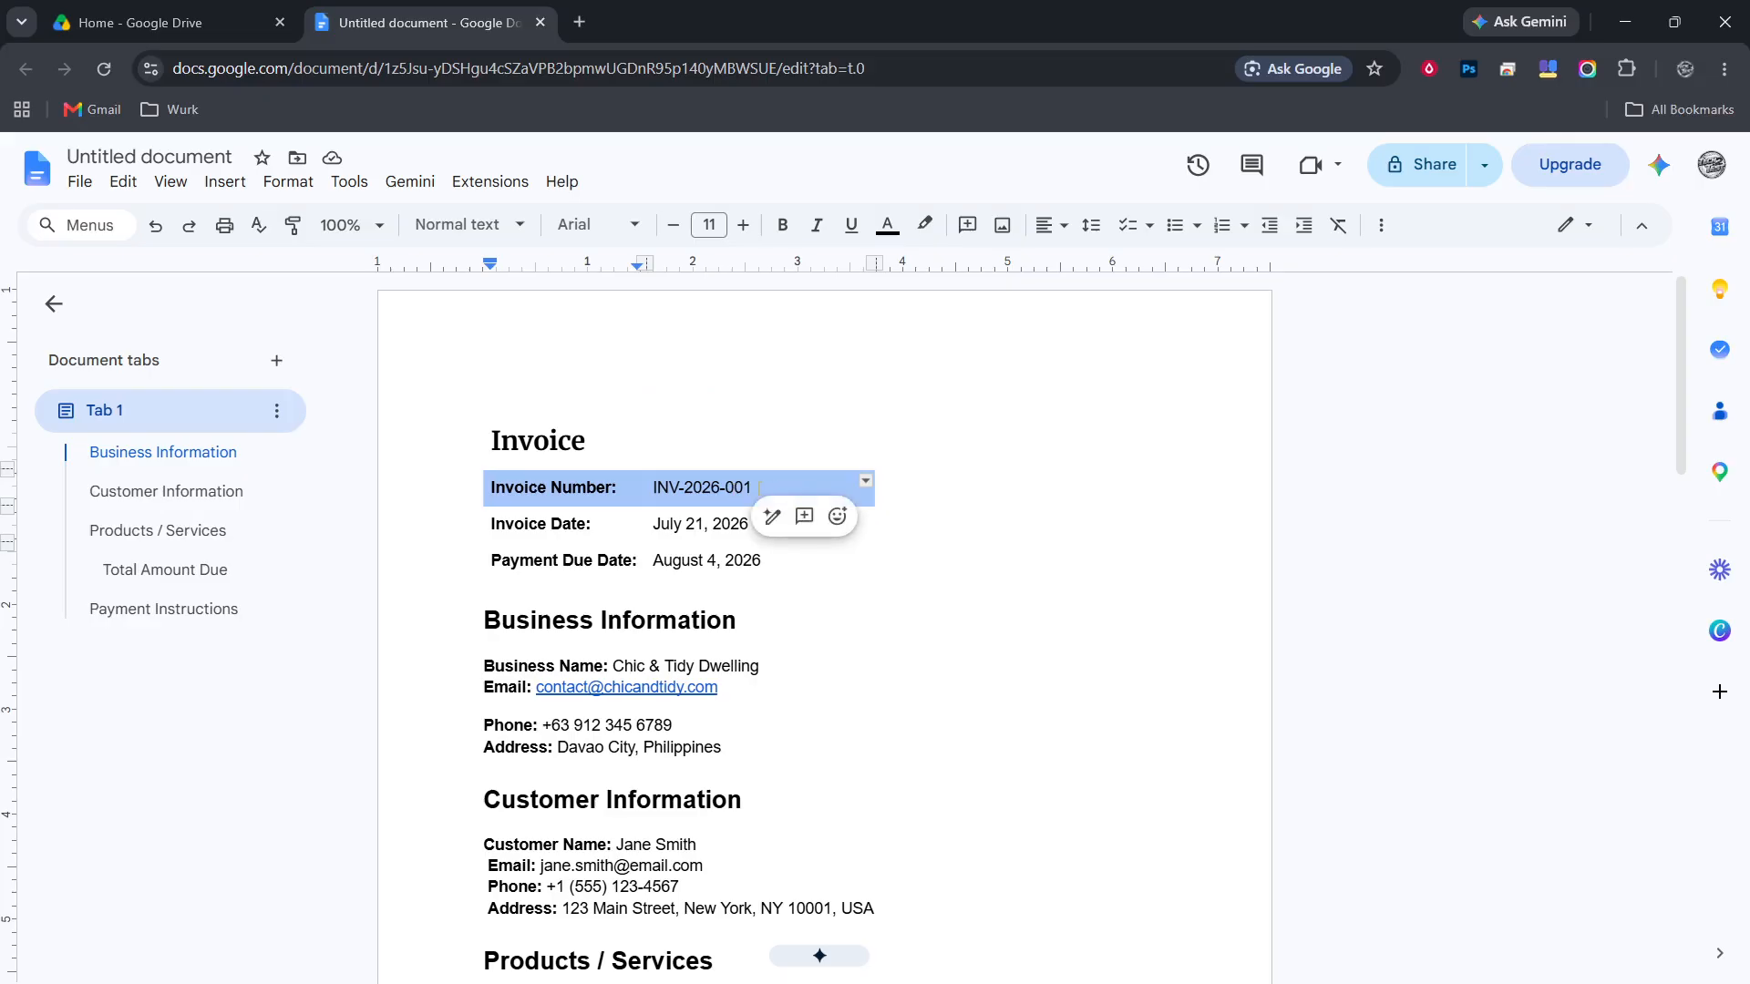
{"action": "left_click", "coordinate": [949, 656]}
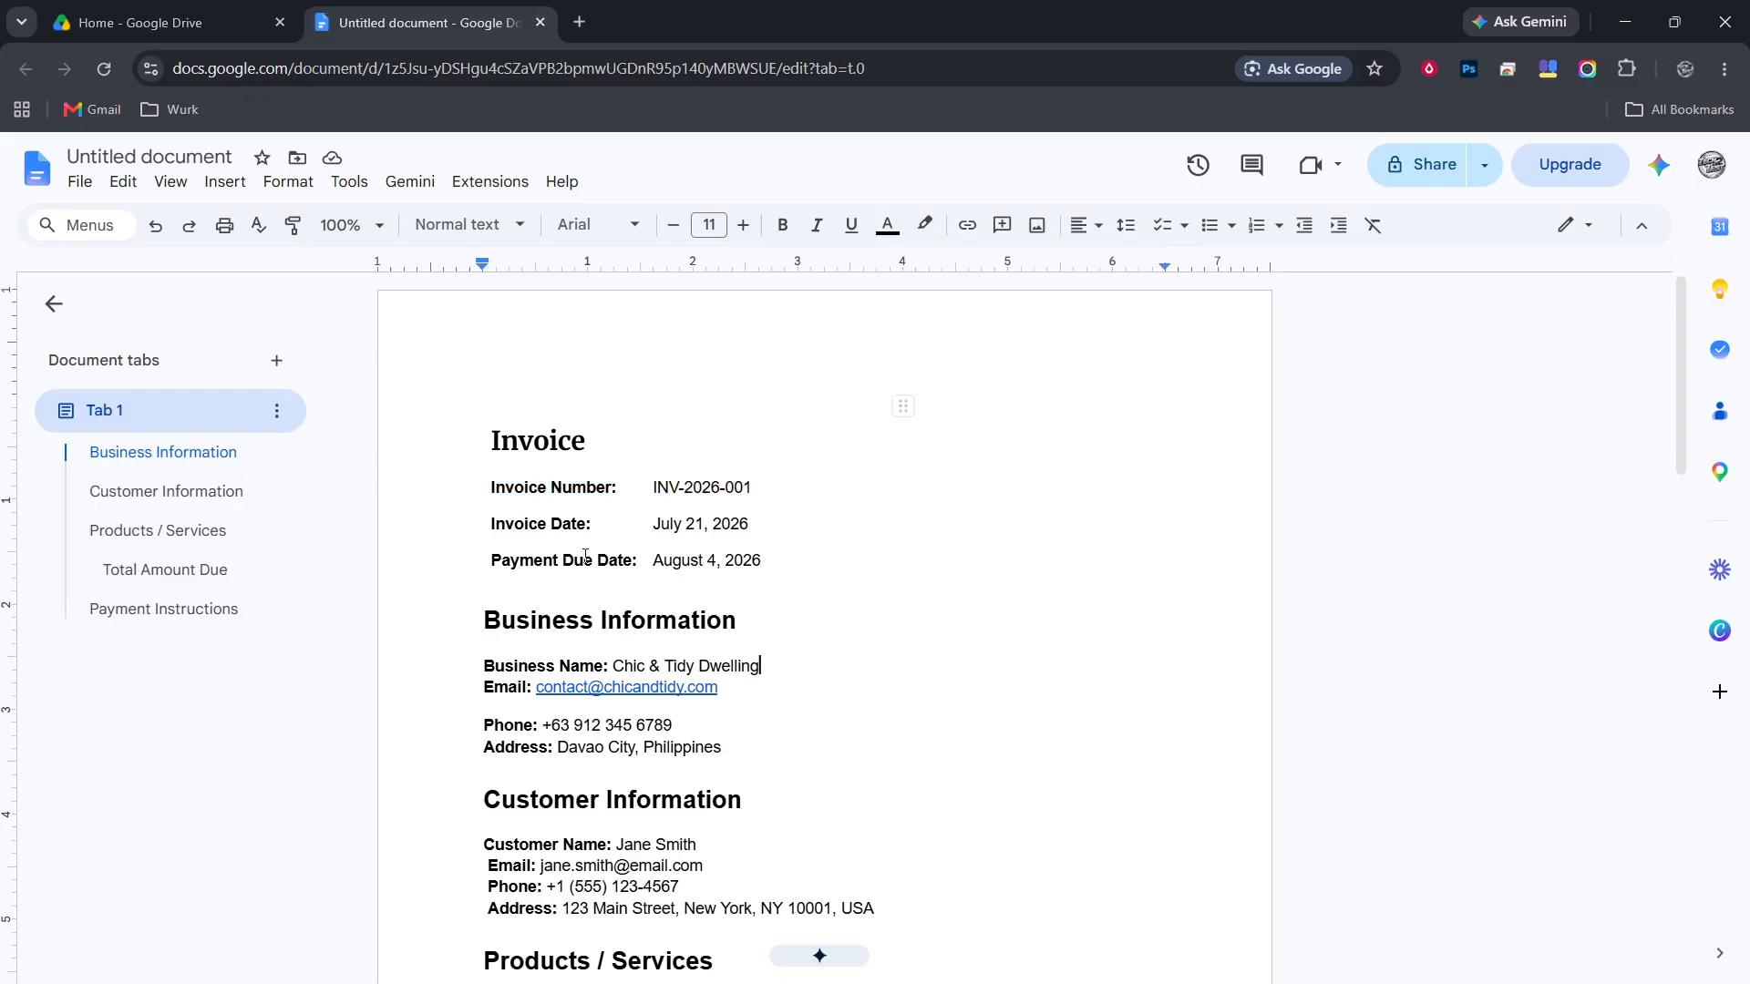
Insert an empty row below the Invoice Date row, and undo that insertion
{"action": "left_click", "coordinate": [478, 529]}
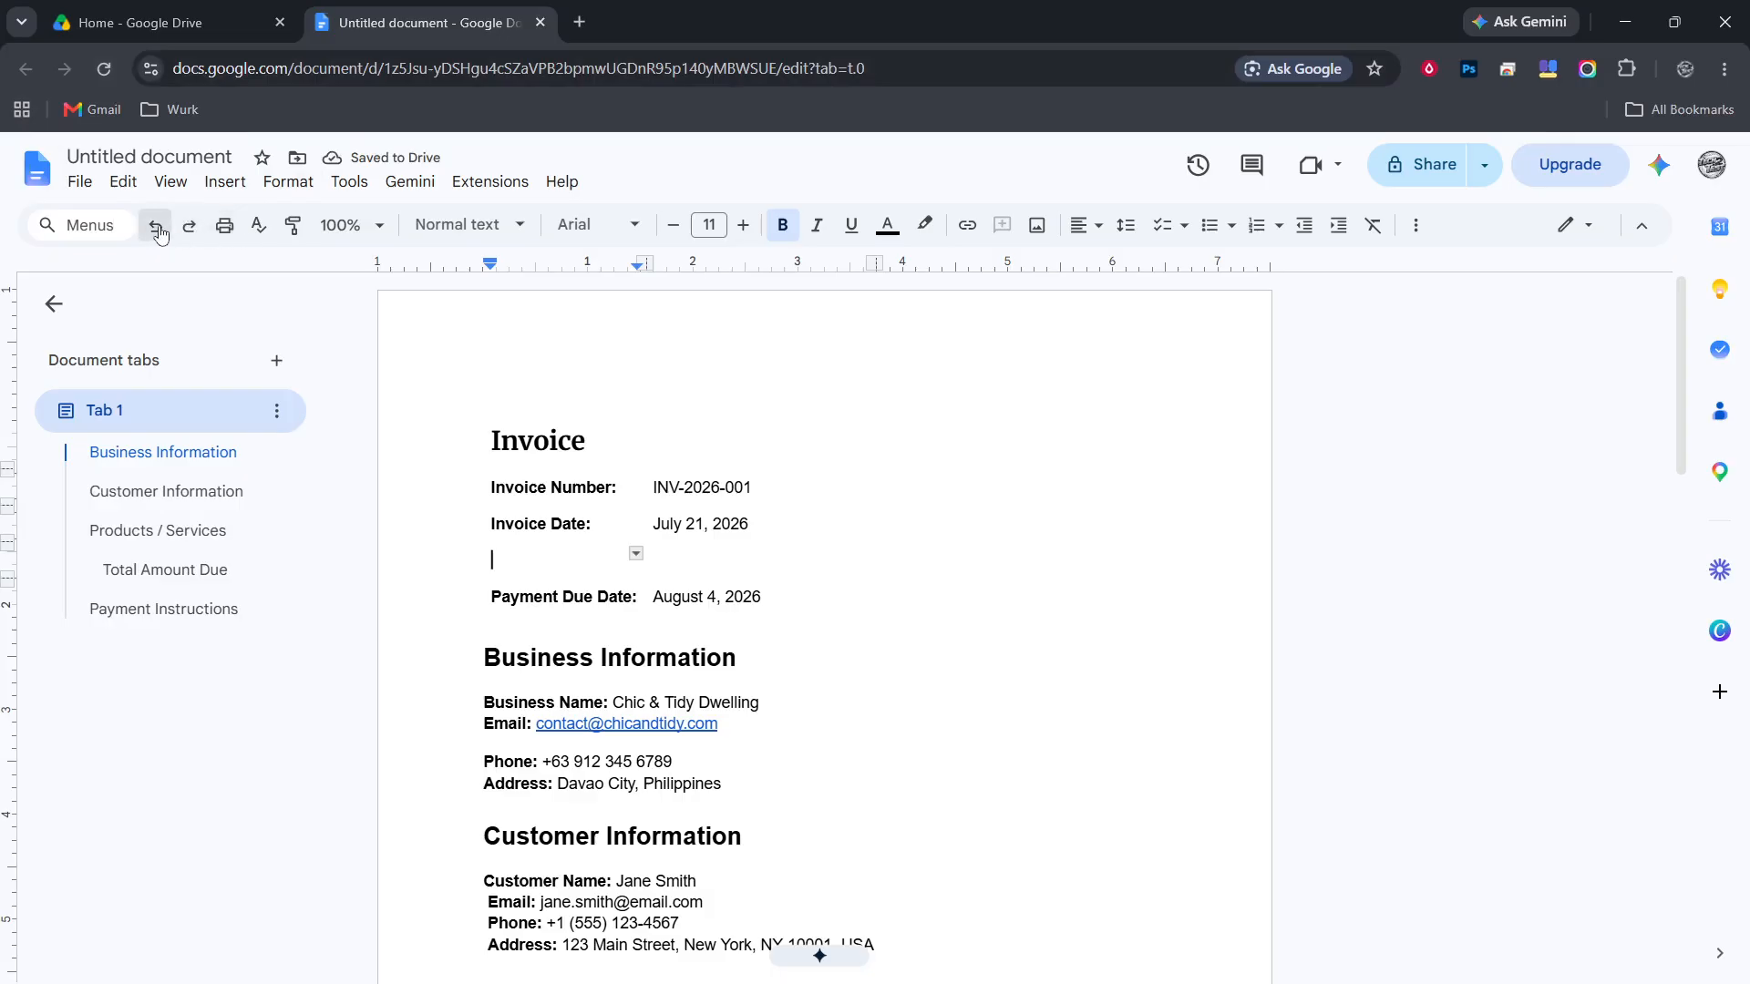
{"action": "left_click", "coordinate": [155, 225]}
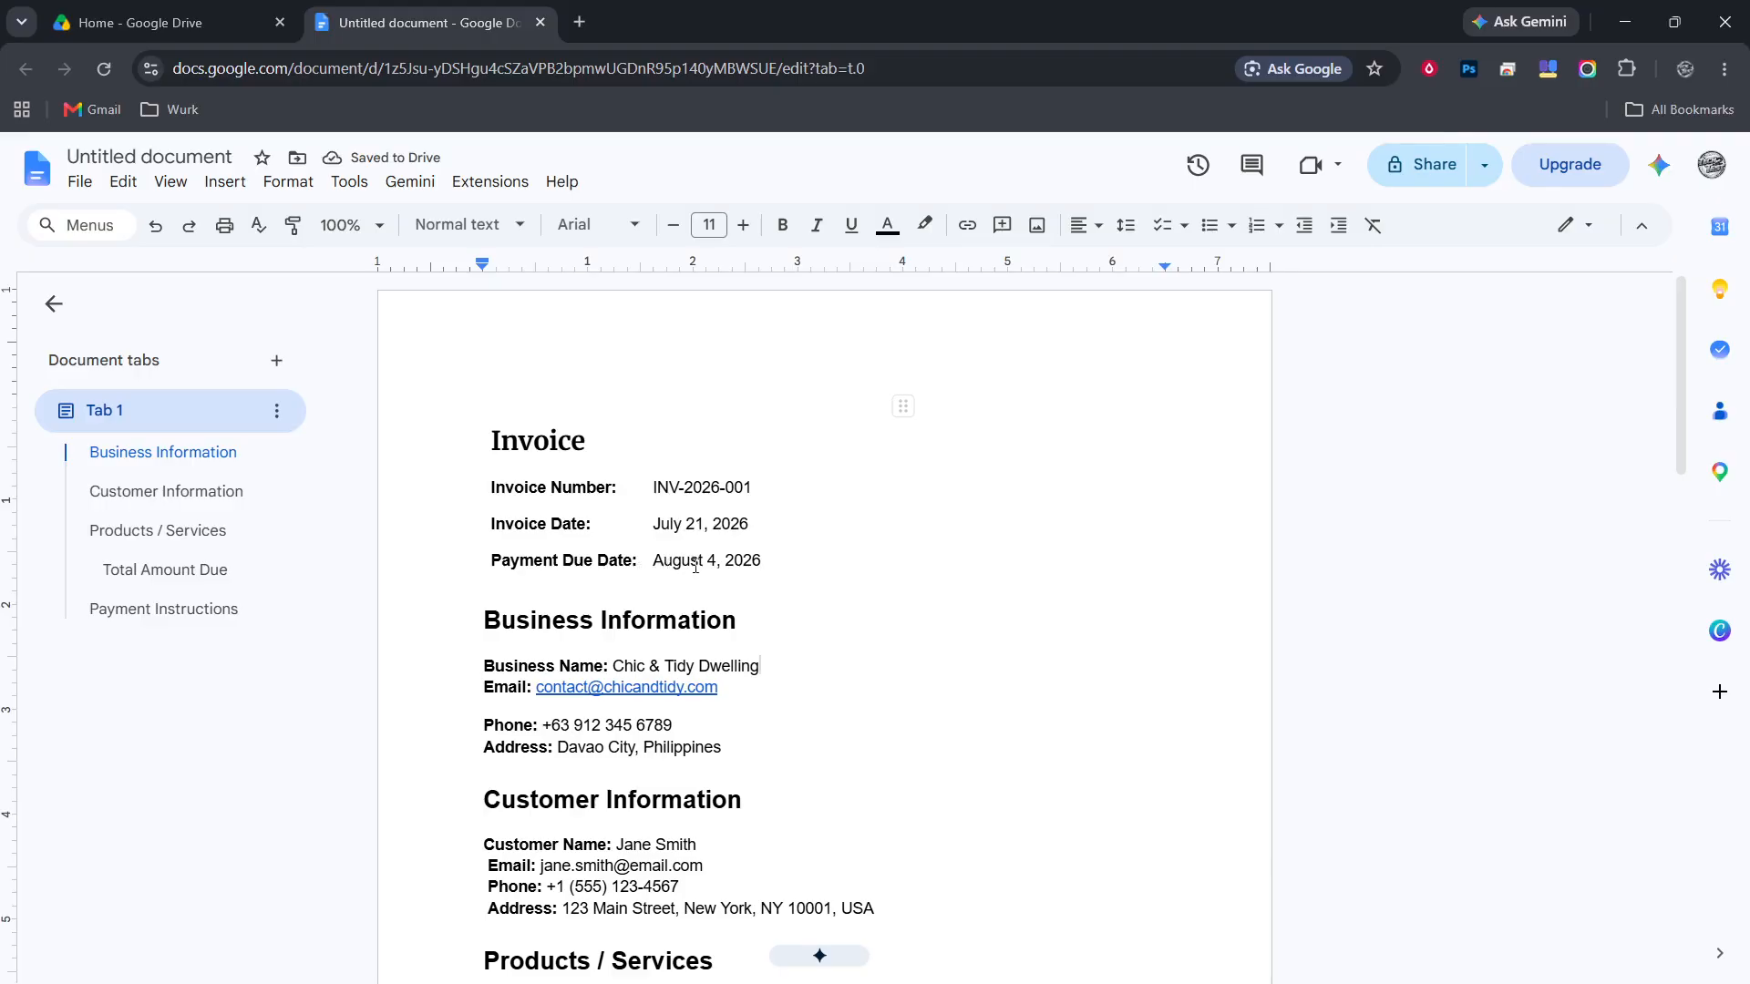
Check the payment due date row, the business address line, and the customer and product details of the invoice
{"action": "left_click", "coordinate": [796, 566]}
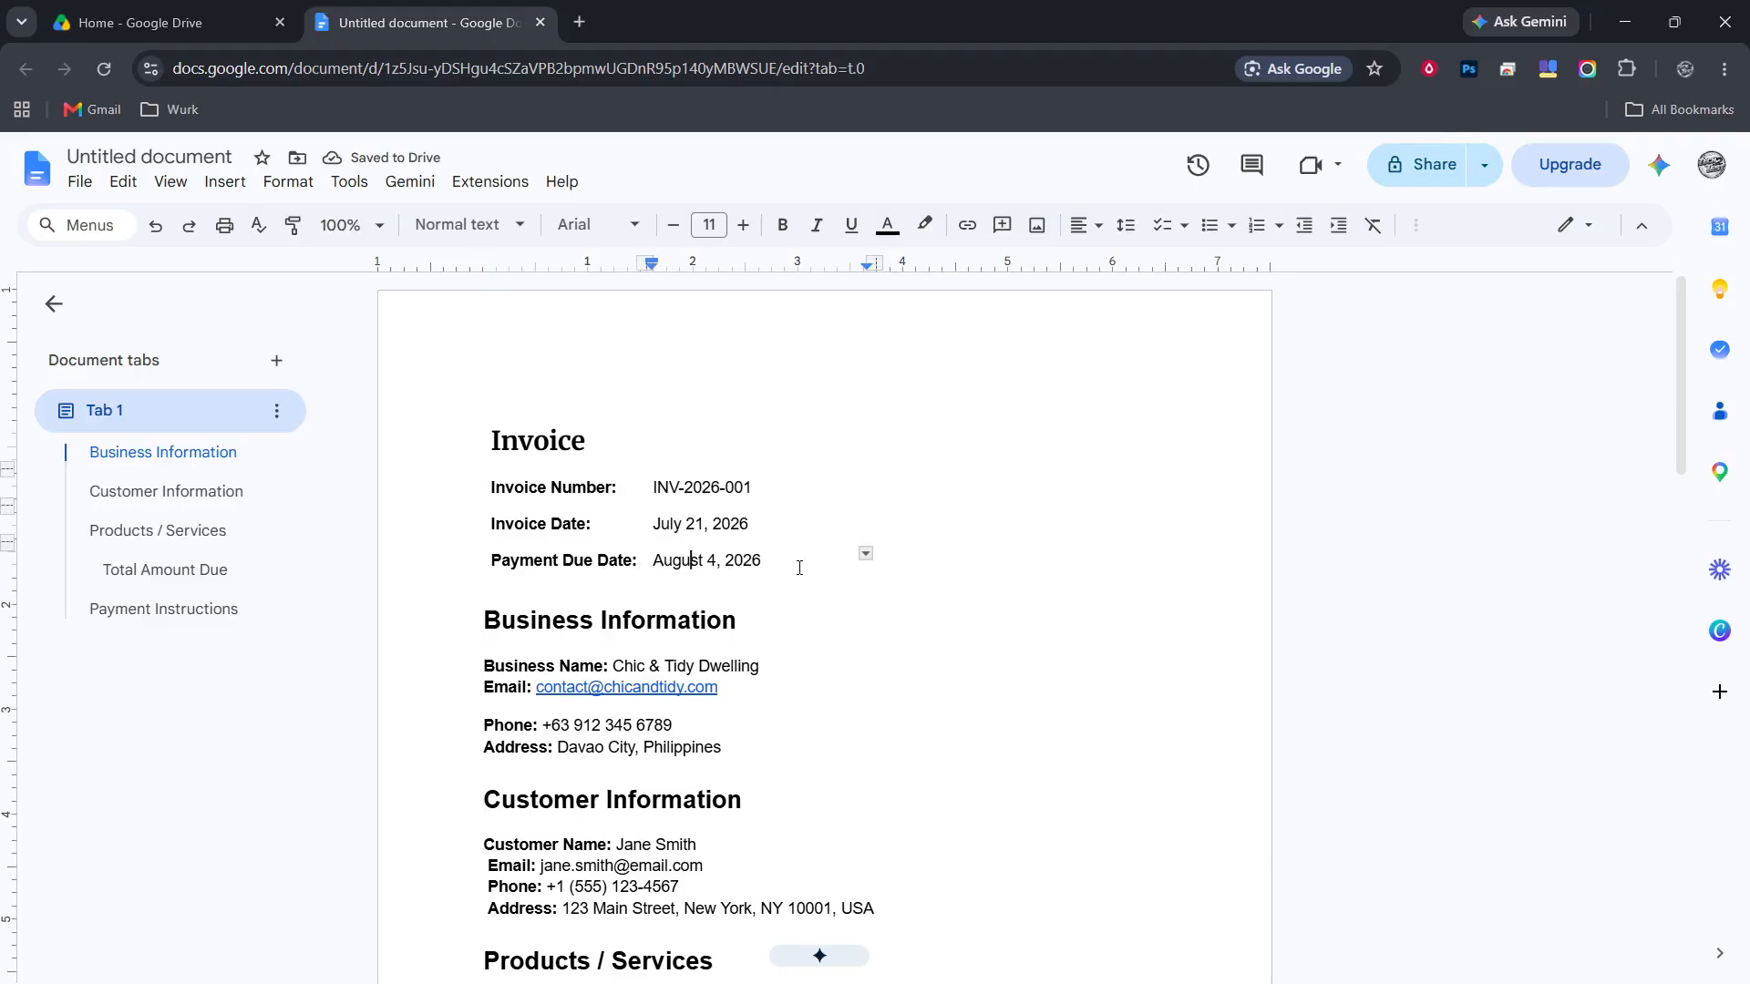
{"action": "triple_click", "coordinate": [711, 559]}
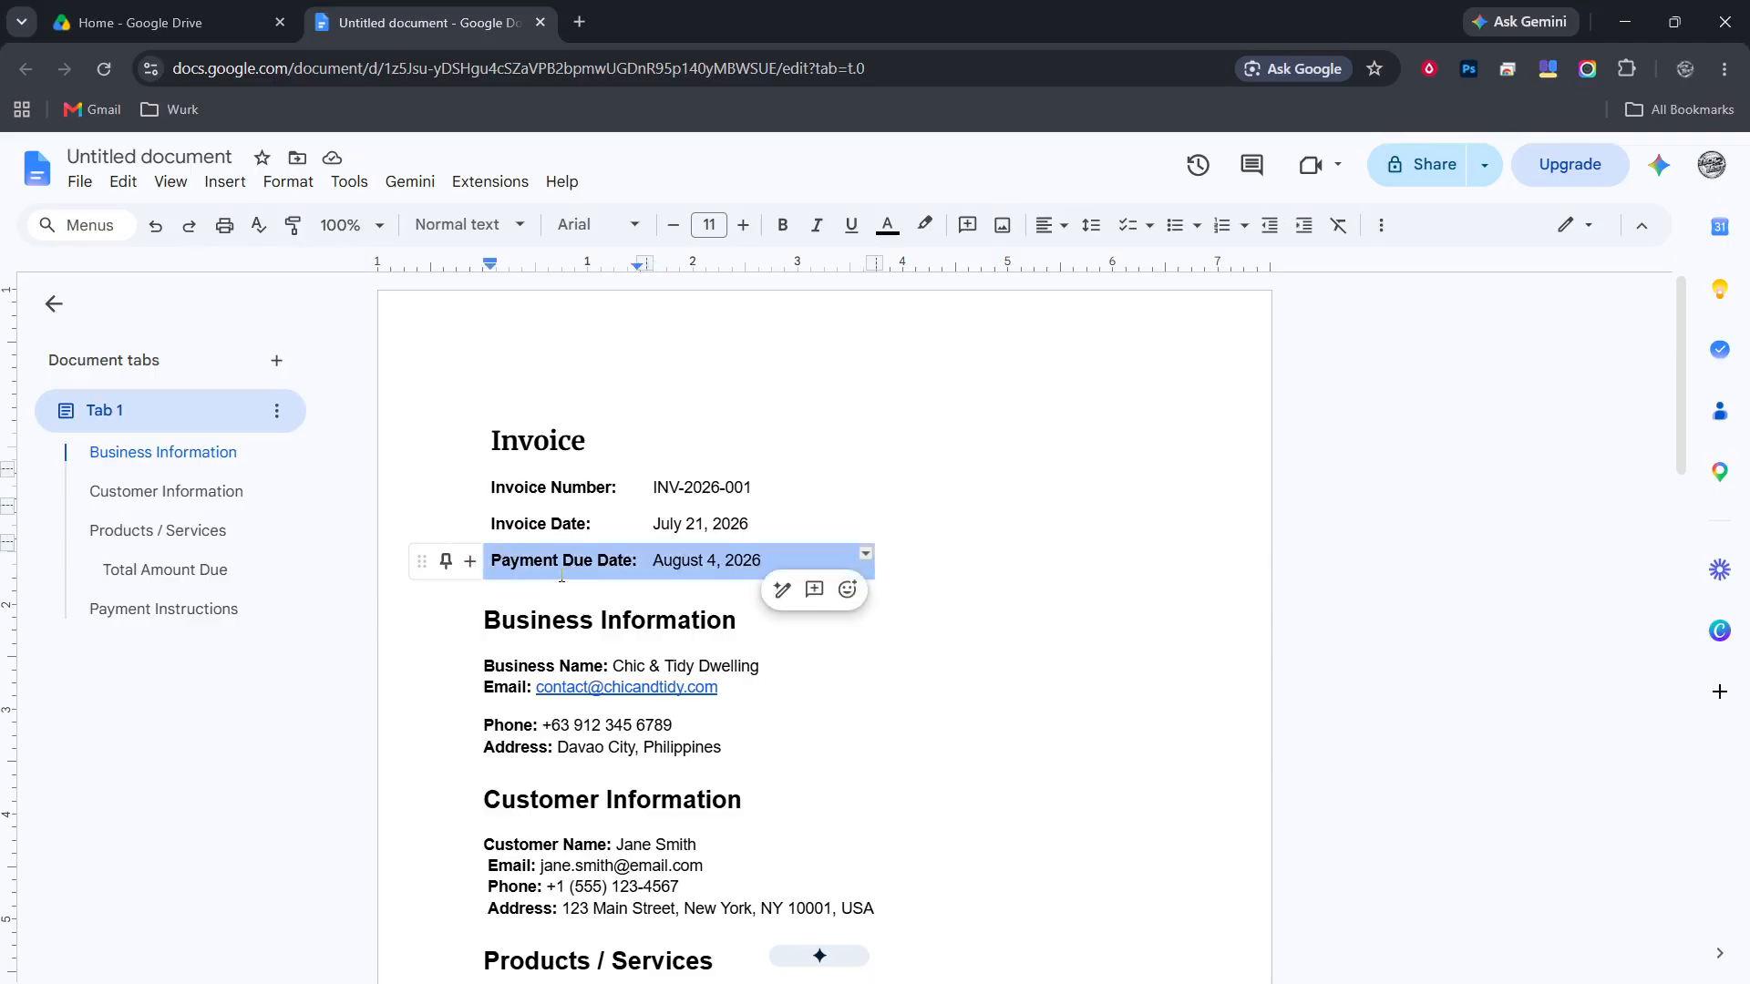
{"action": "triple_click", "coordinate": [1070, 740]}
{"action": "scroll", "coordinate": [994, 633], "scroll_direction": "down", "scroll_amount": 1}
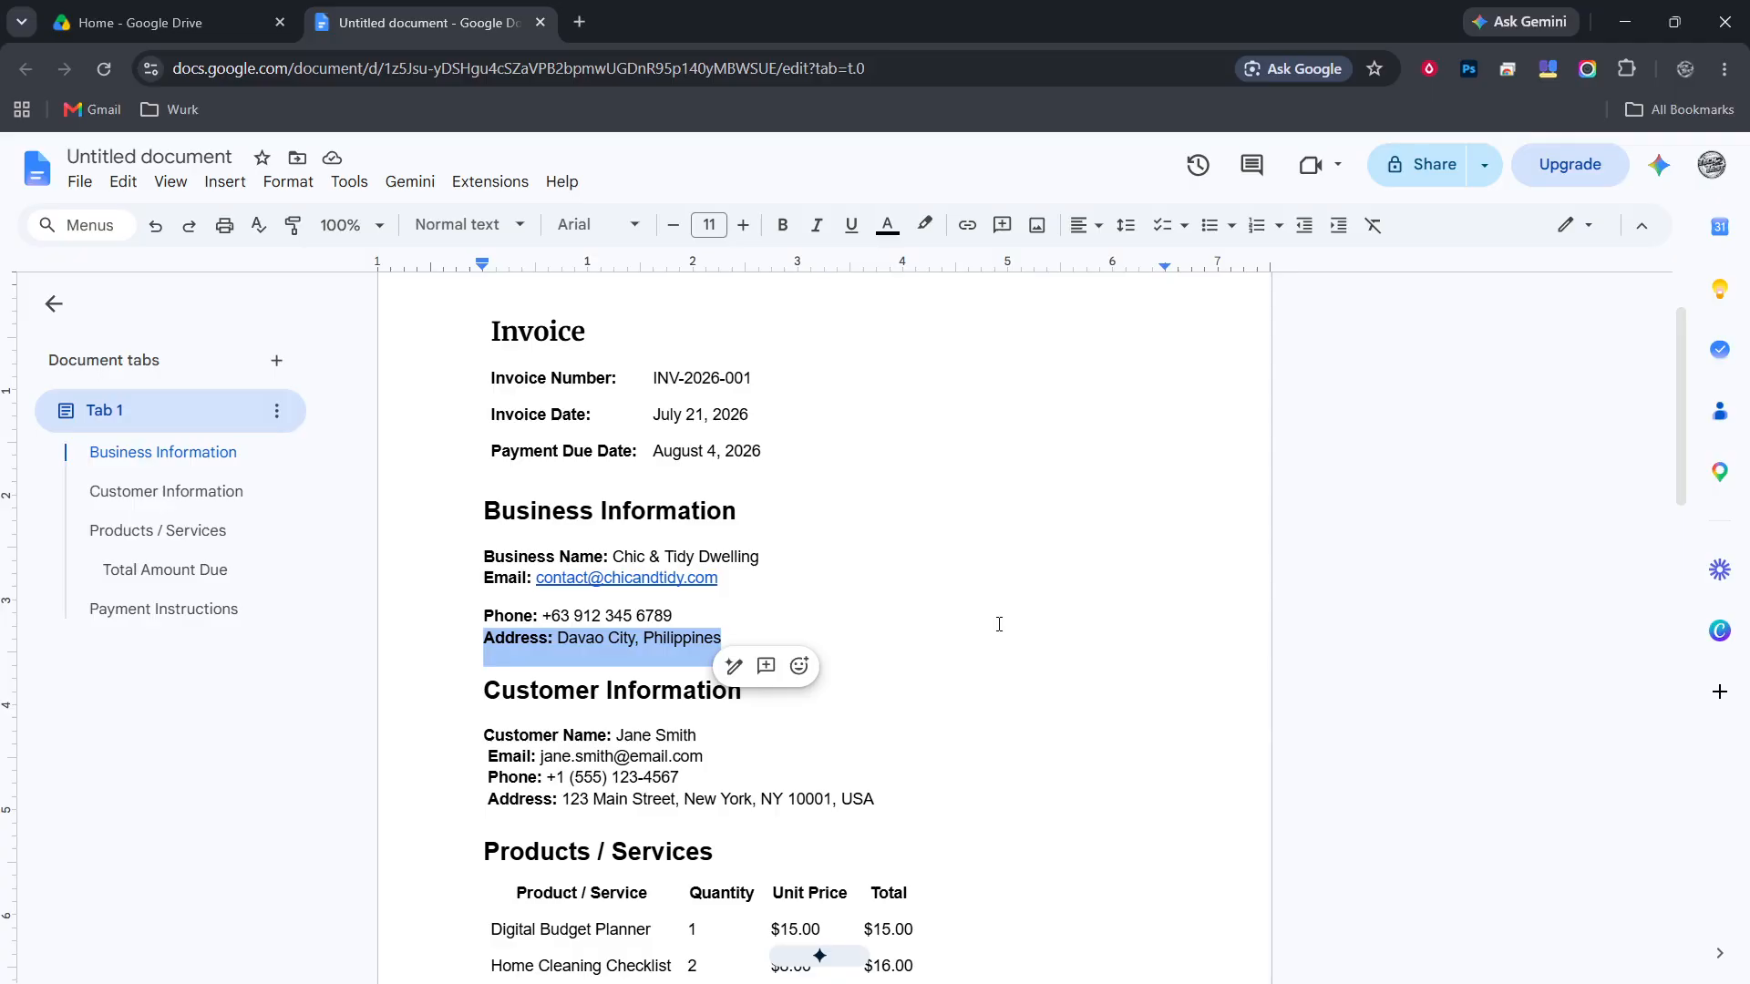
{"action": "scroll", "coordinate": [999, 624], "scroll_direction": "down", "scroll_amount": 3}
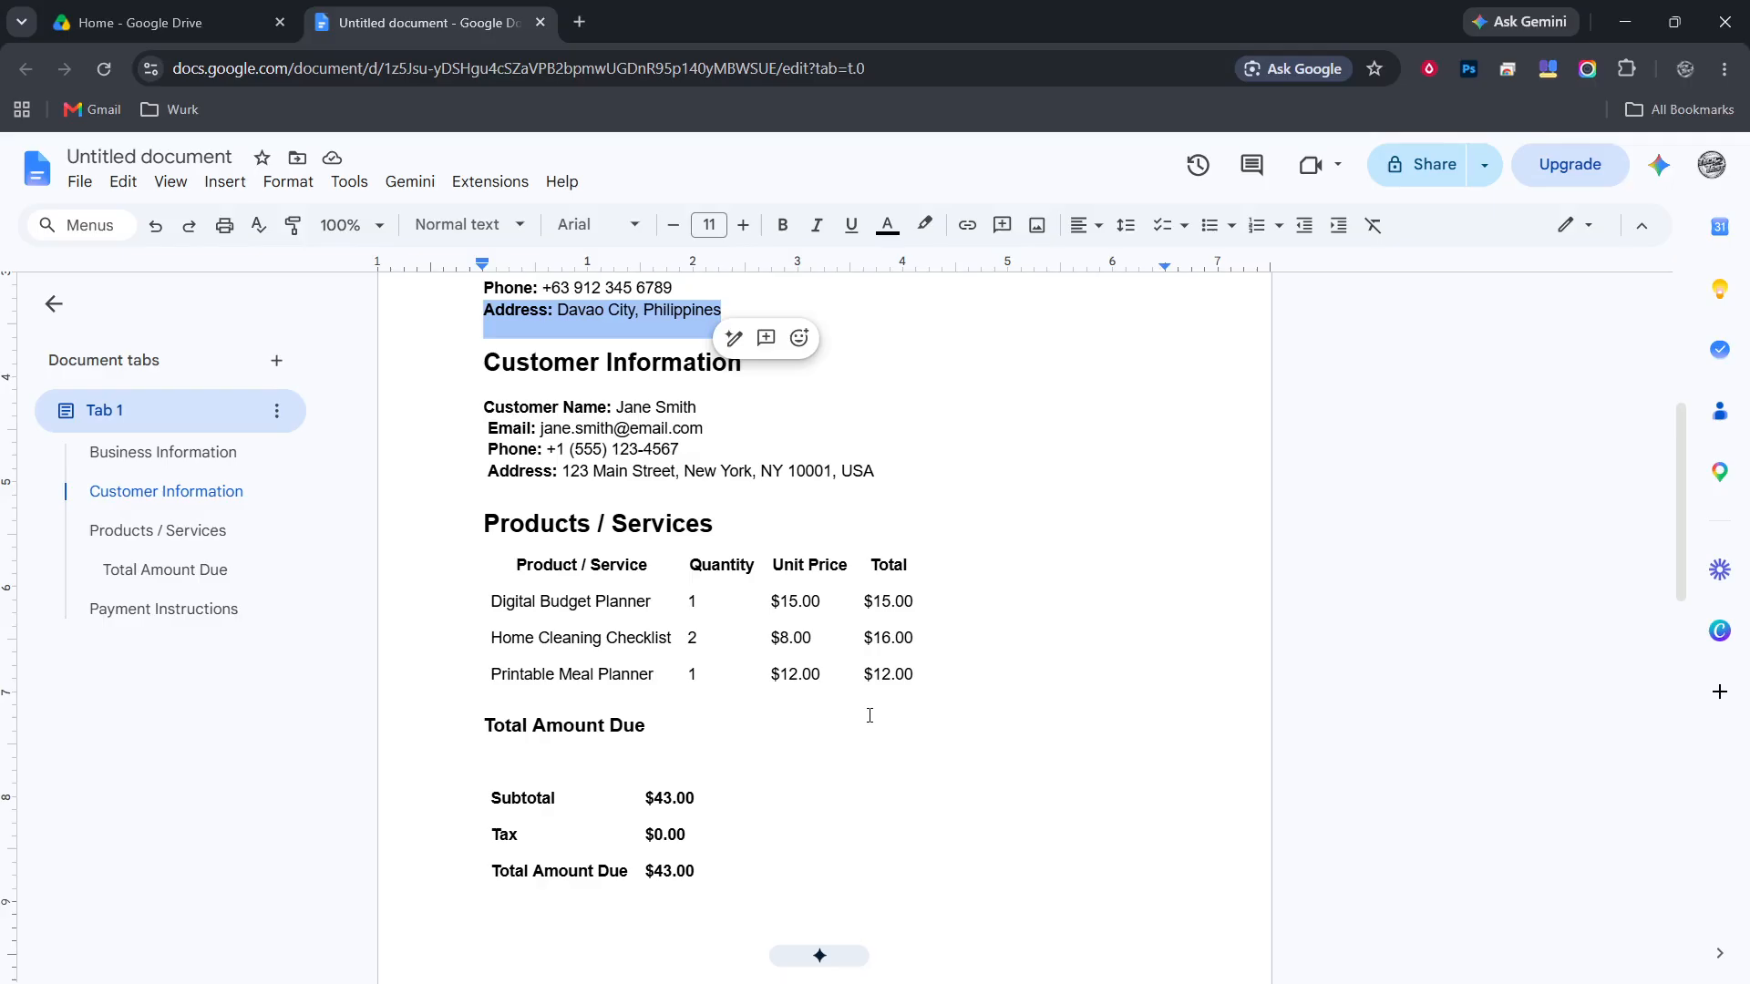
{"action": "scroll", "coordinate": [870, 715], "scroll_direction": "down", "scroll_amount": 3}
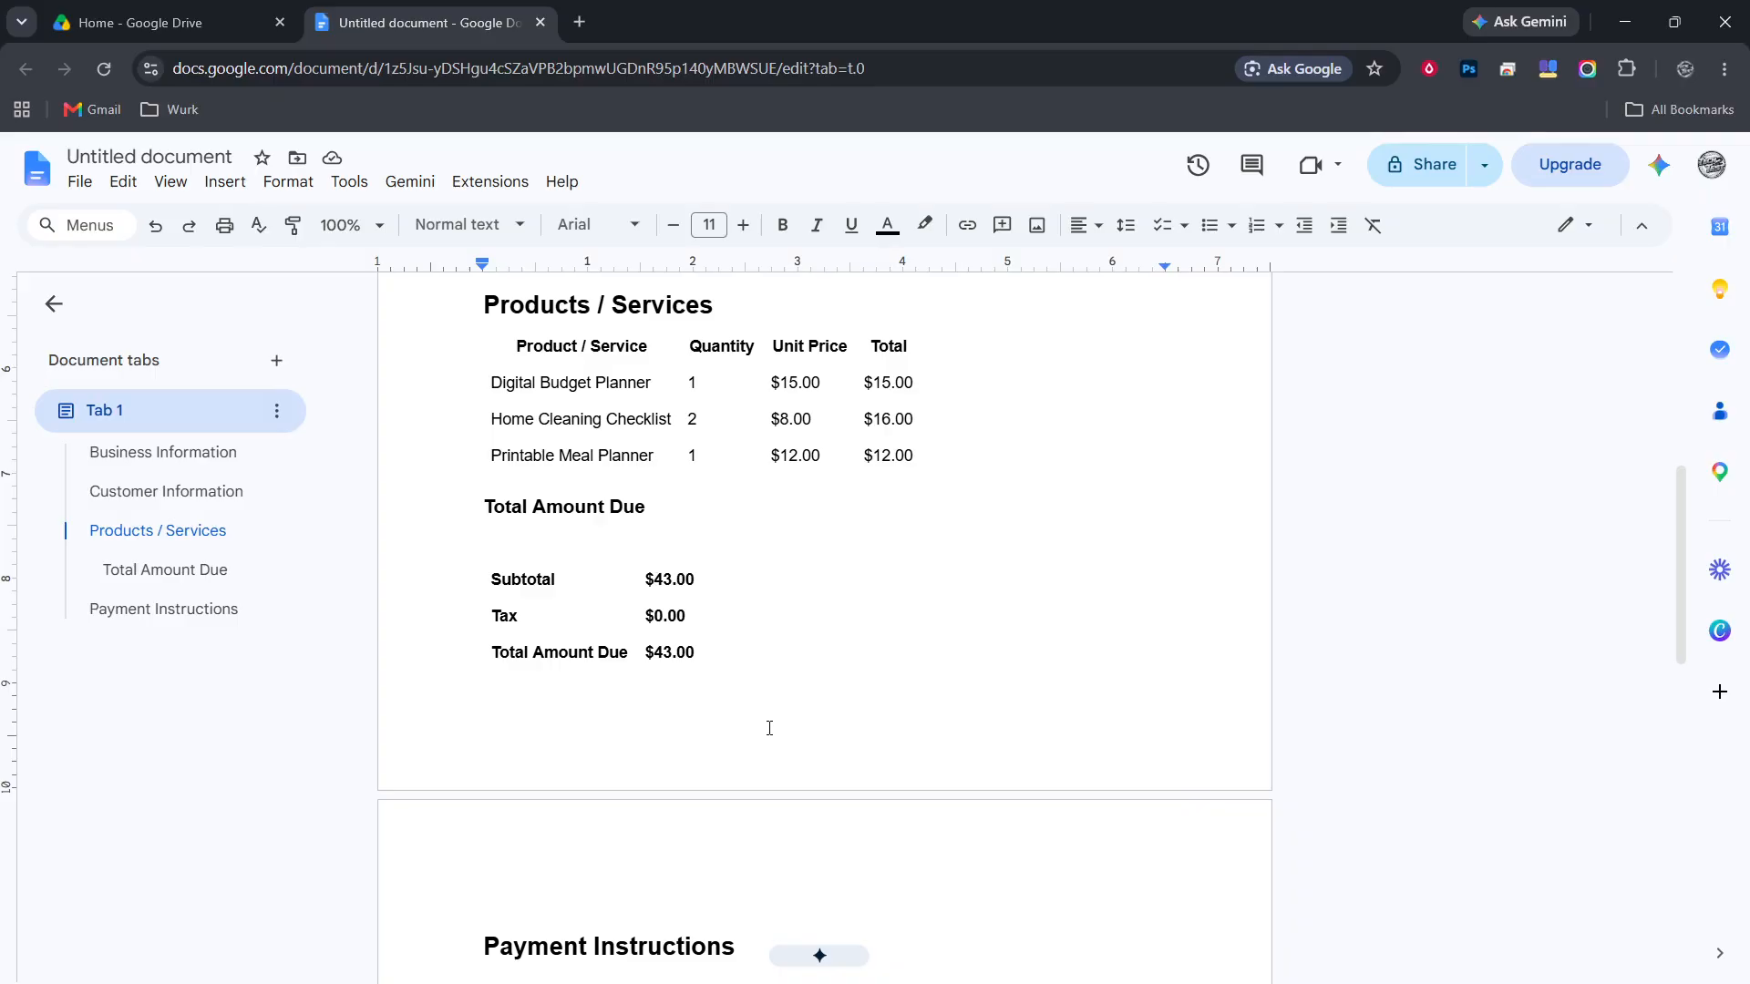
Examine the Total Amount Due row and the Payment Instructions section on the second page
{"action": "scroll", "coordinate": [769, 728], "scroll_direction": "down", "scroll_amount": 4}
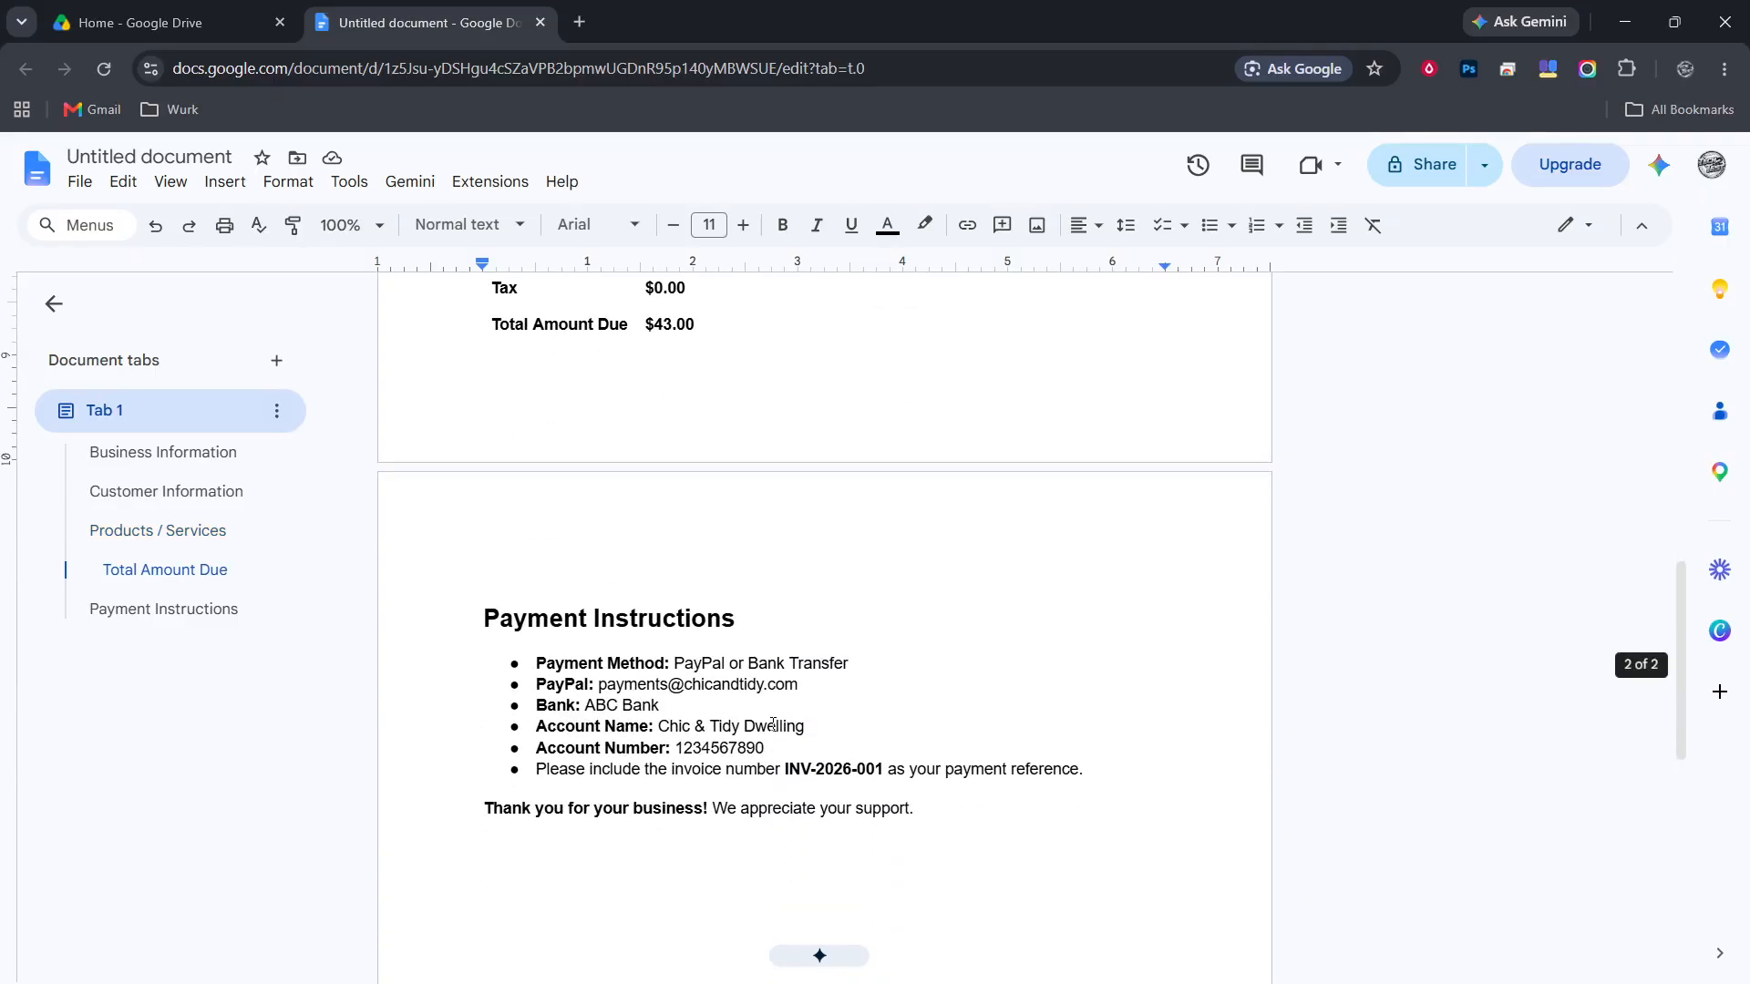
{"action": "scroll", "coordinate": [773, 724], "scroll_direction": "down", "scroll_amount": 1}
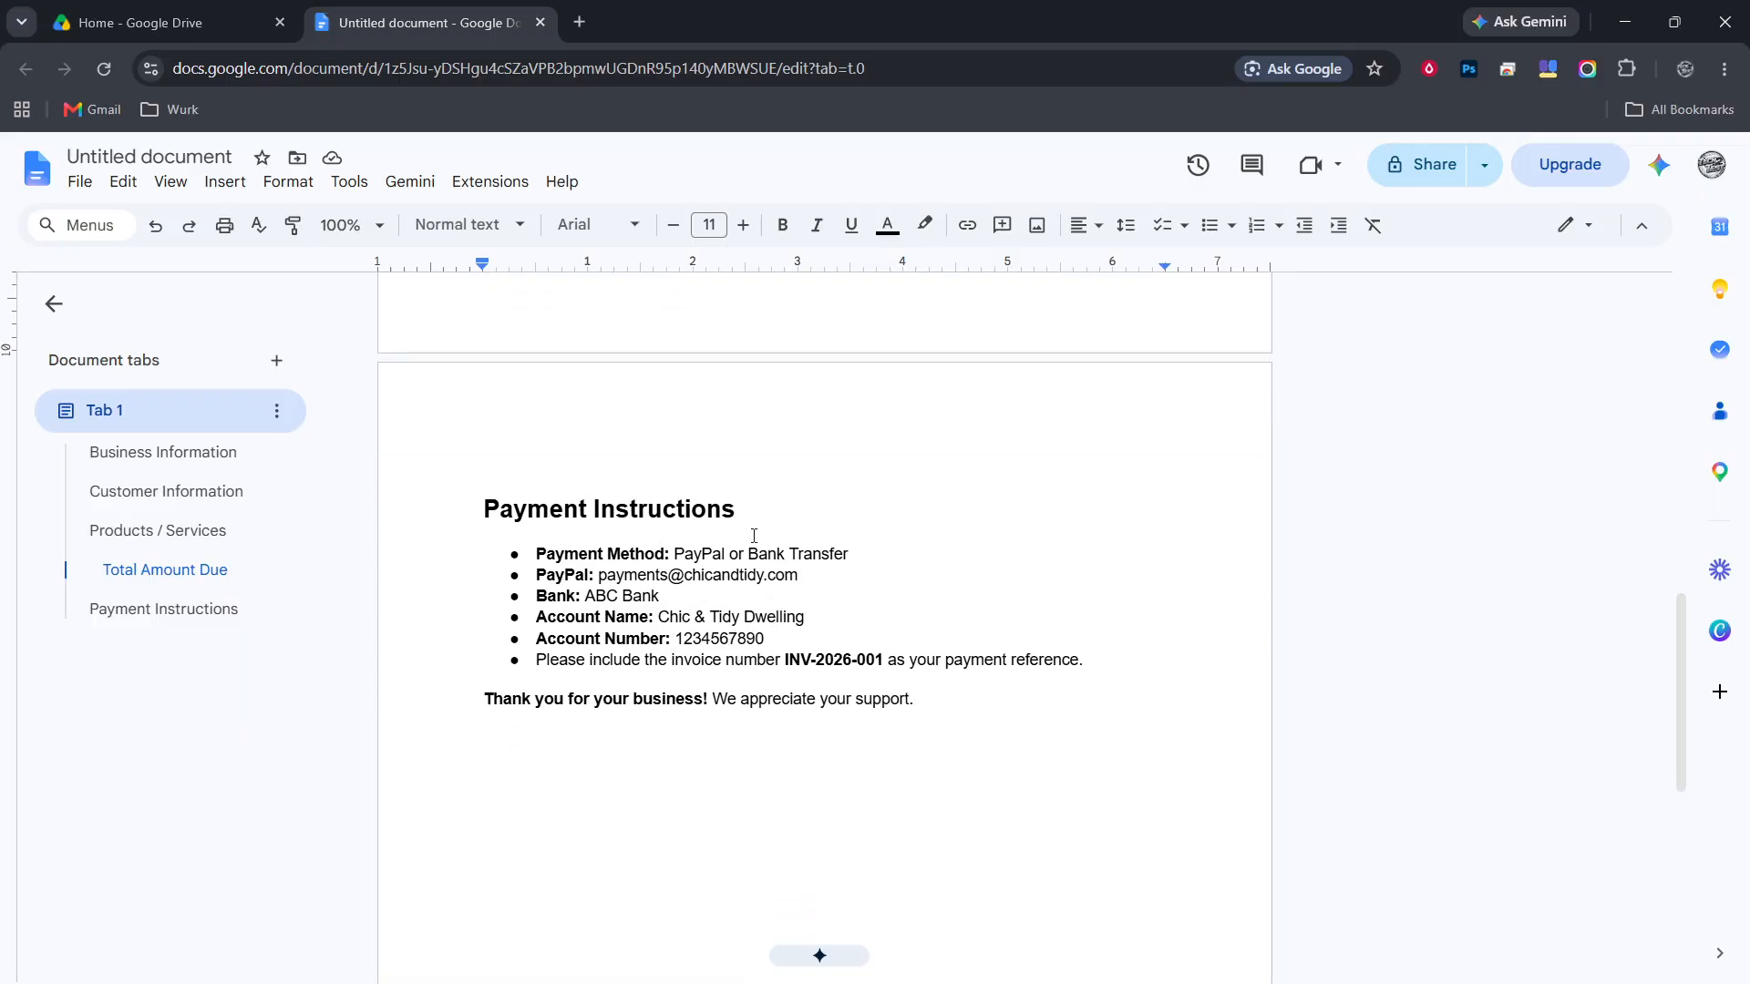
{"action": "scroll", "coordinate": [754, 535], "scroll_direction": "up", "scroll_amount": 2}
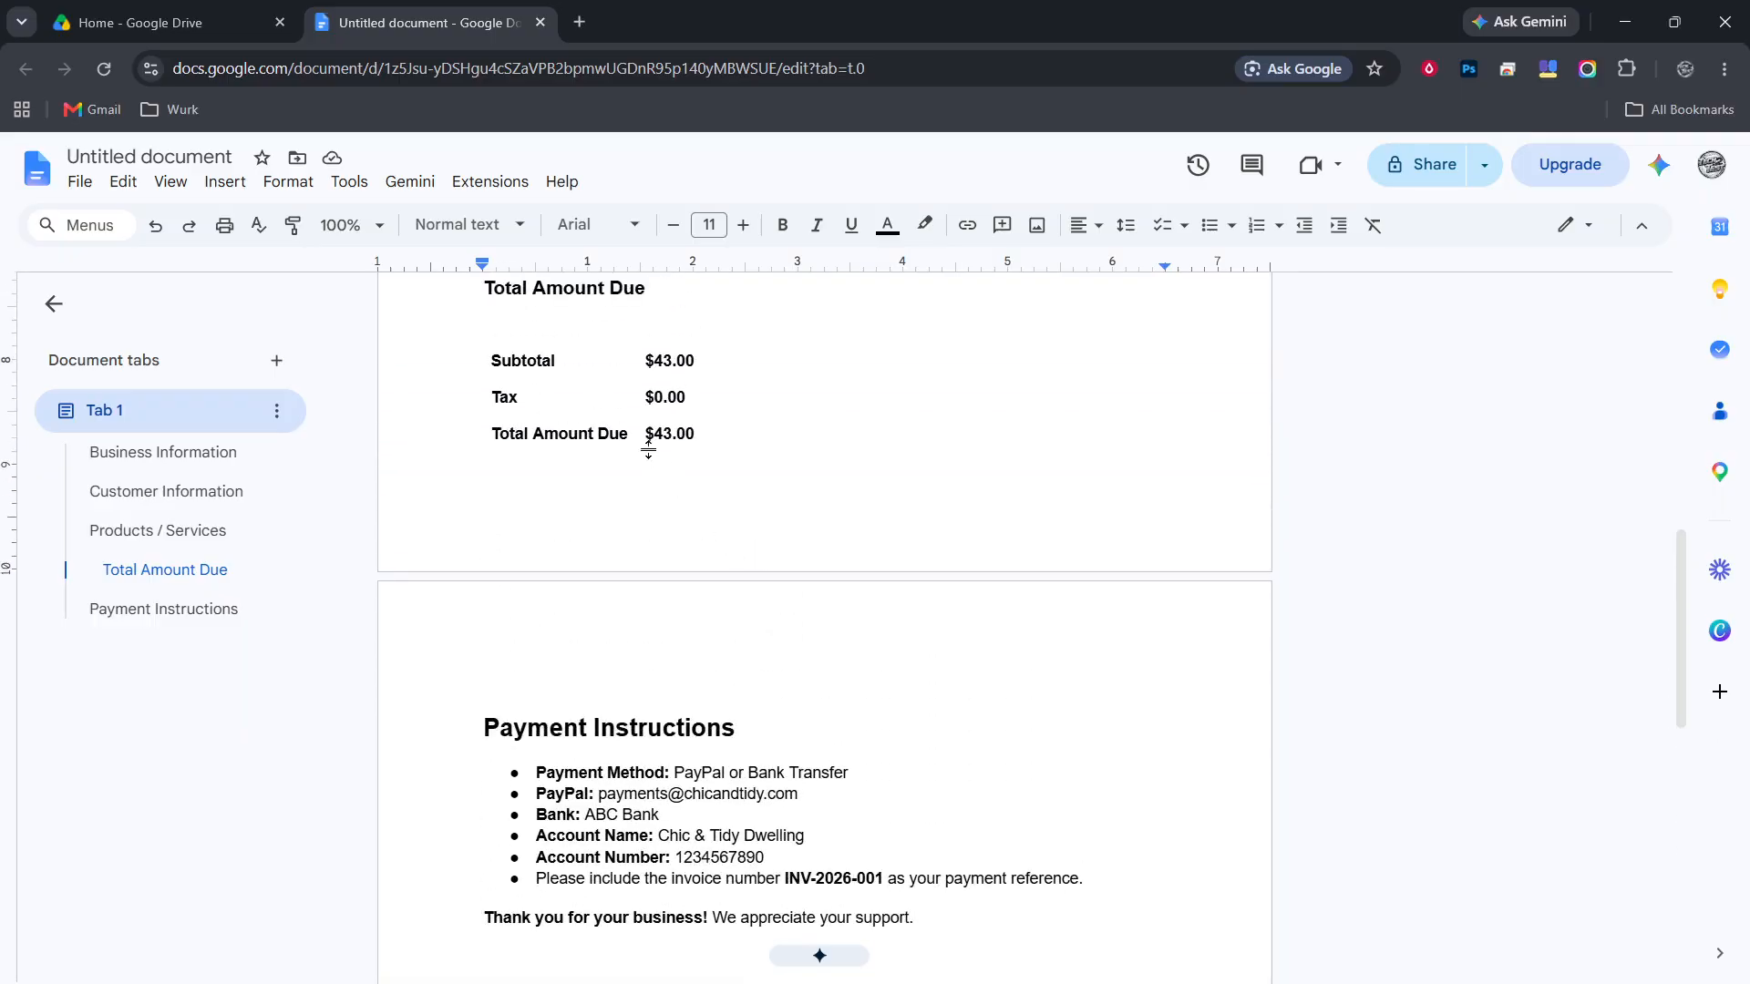
{"action": "left_click_drag", "start_coordinate": [701, 434], "coordinate": [629, 434]}
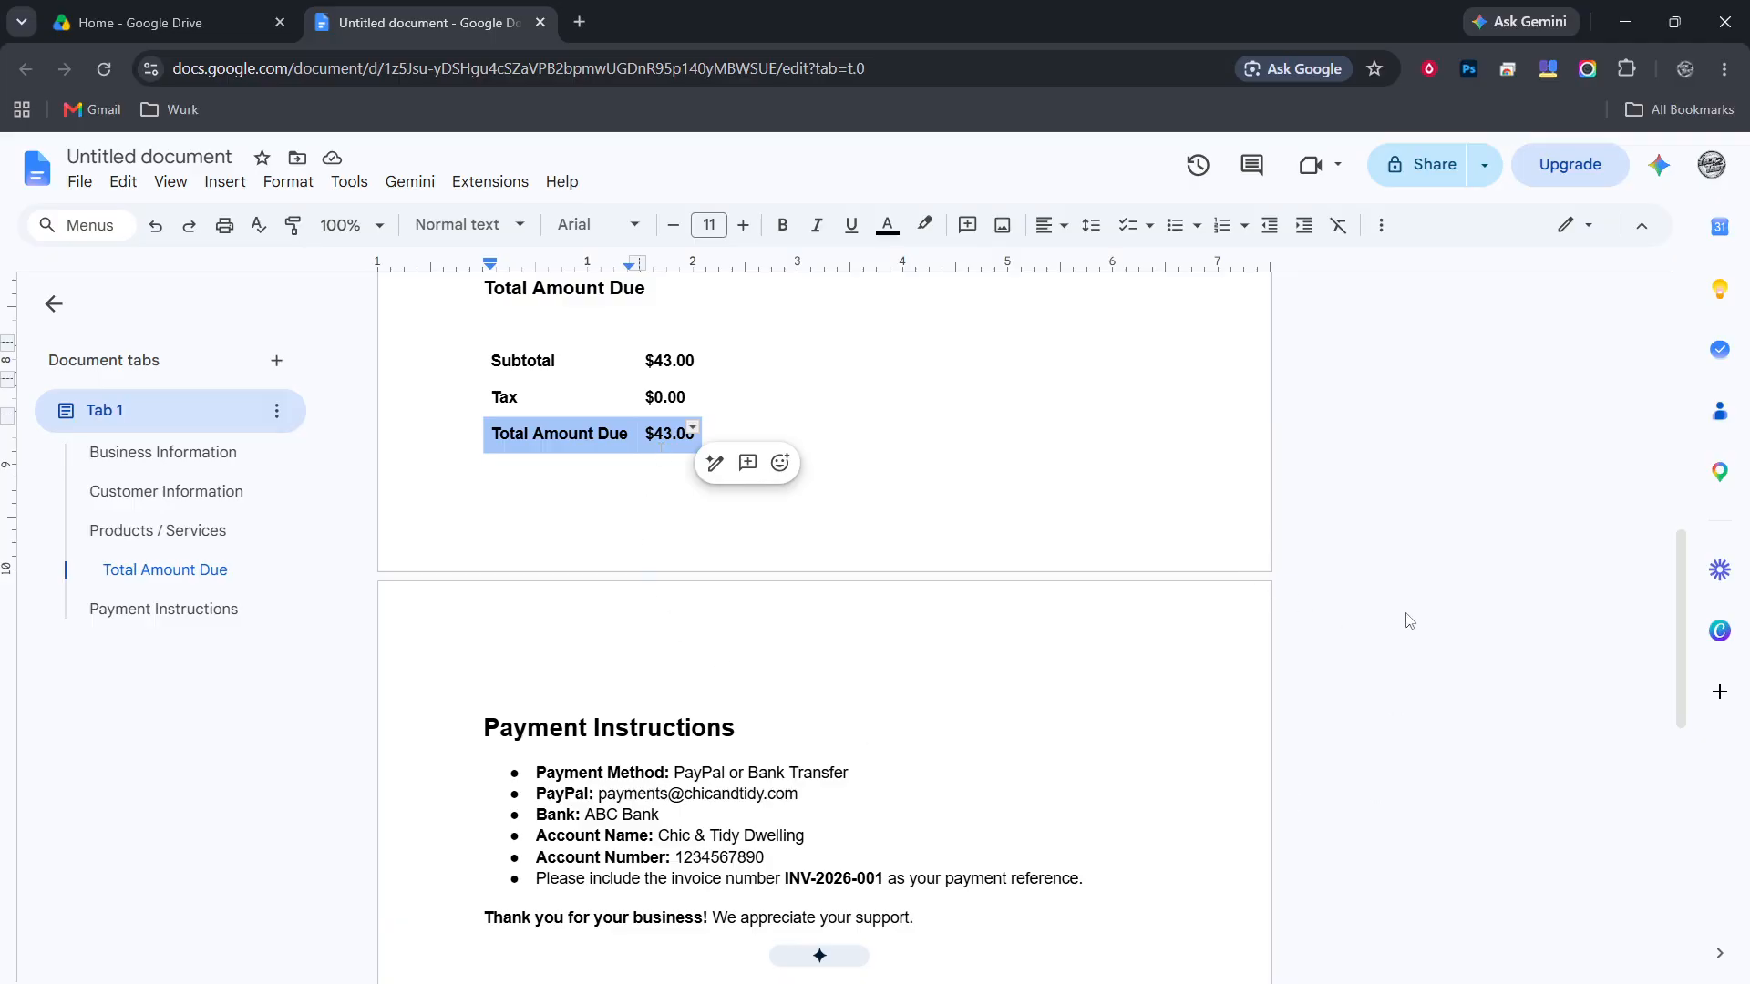
{"action": "left_click", "coordinate": [742, 720]}
{"action": "scroll", "coordinate": [873, 649], "scroll_direction": "down", "scroll_amount": 1}
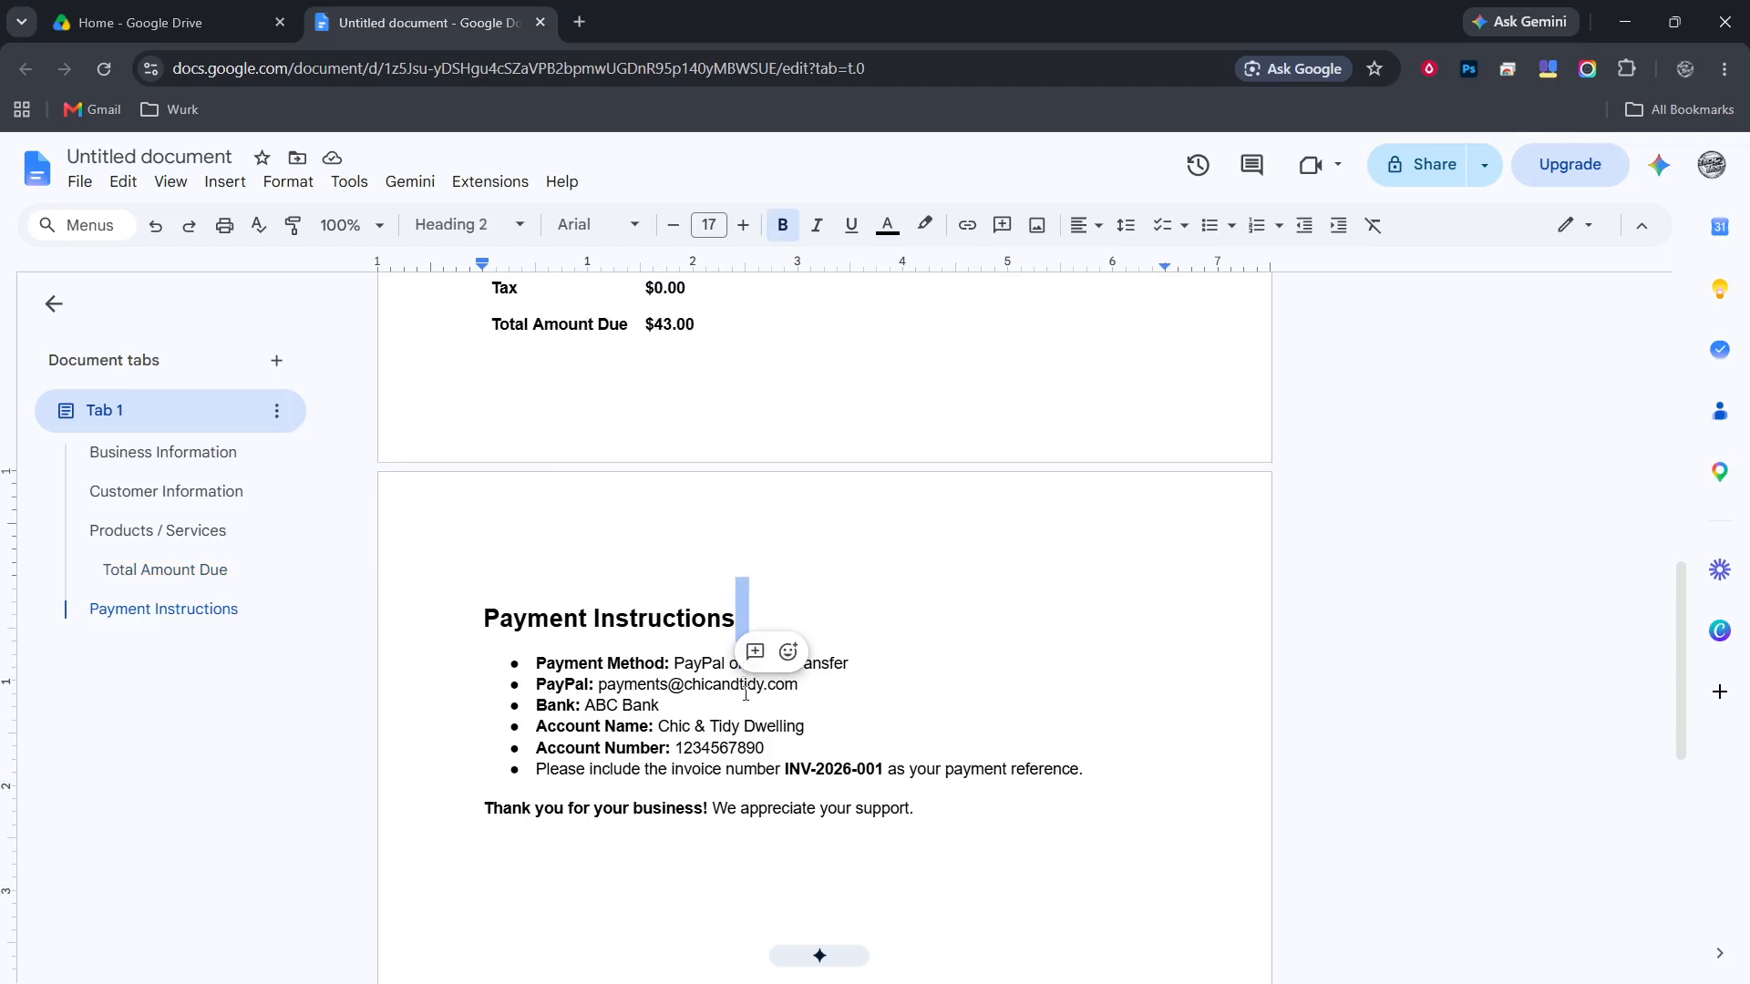
{"action": "left_click", "coordinate": [1025, 632]}
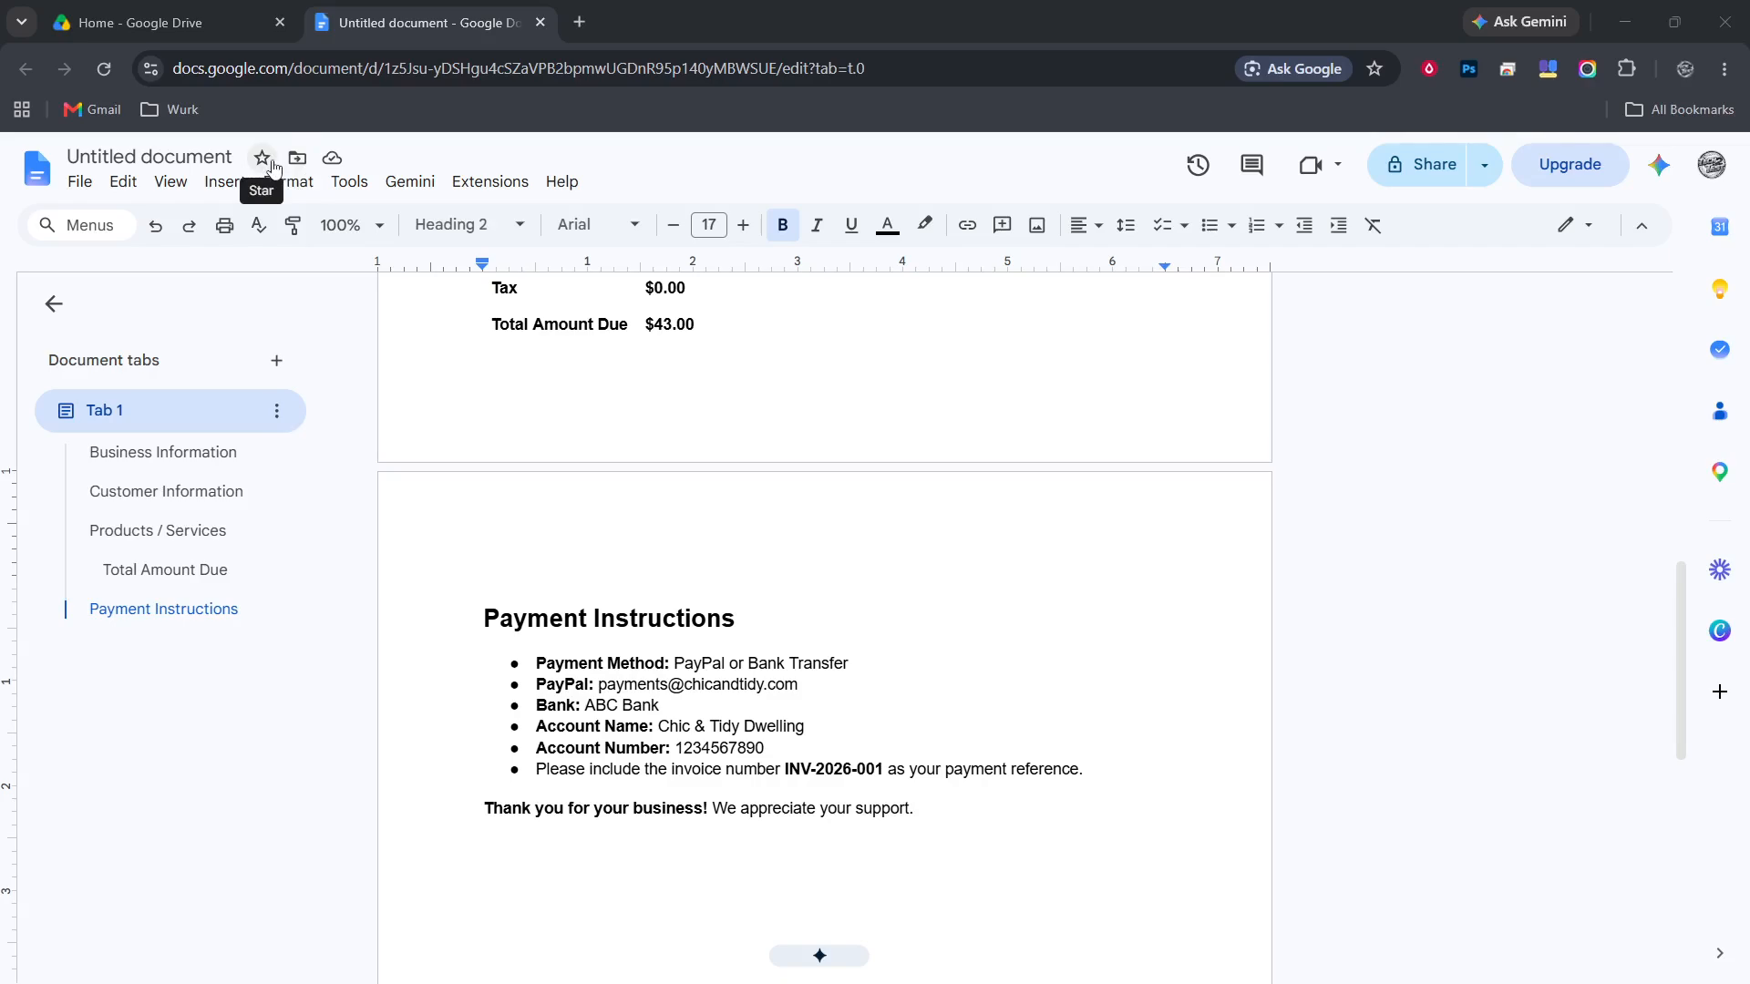
{"action": "double_click", "coordinate": [1399, 553]}
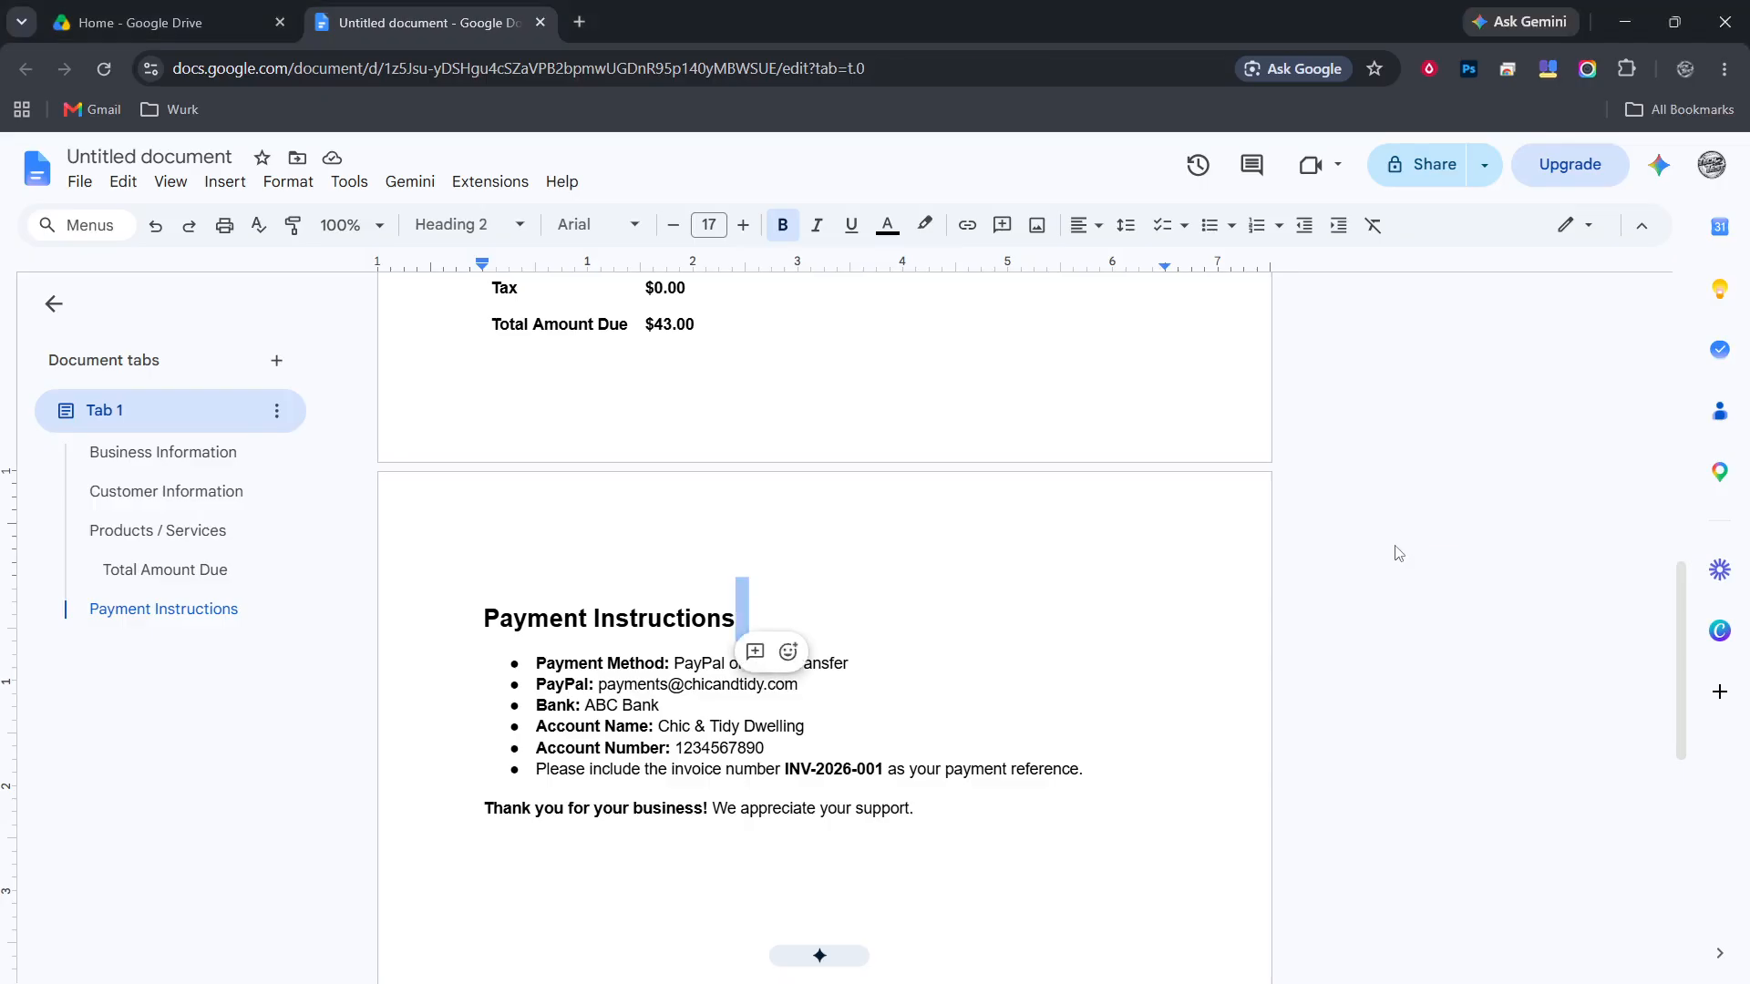